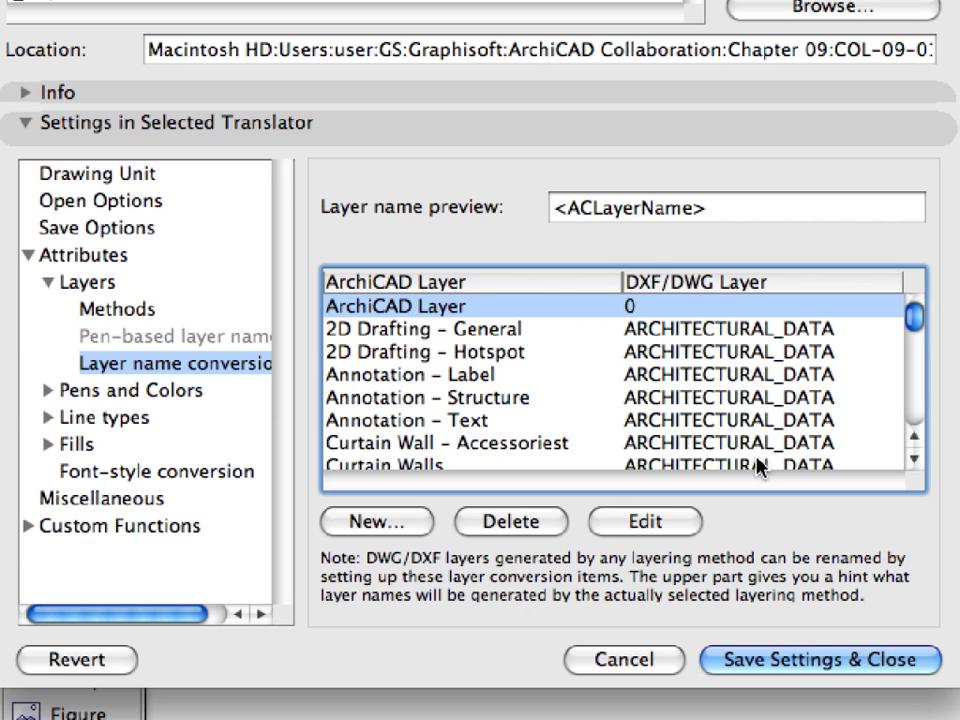
# Go to Attributes > Pens and Colors > Pen-color conversion in the translator settings tree.
pyautogui.click(165, 390)
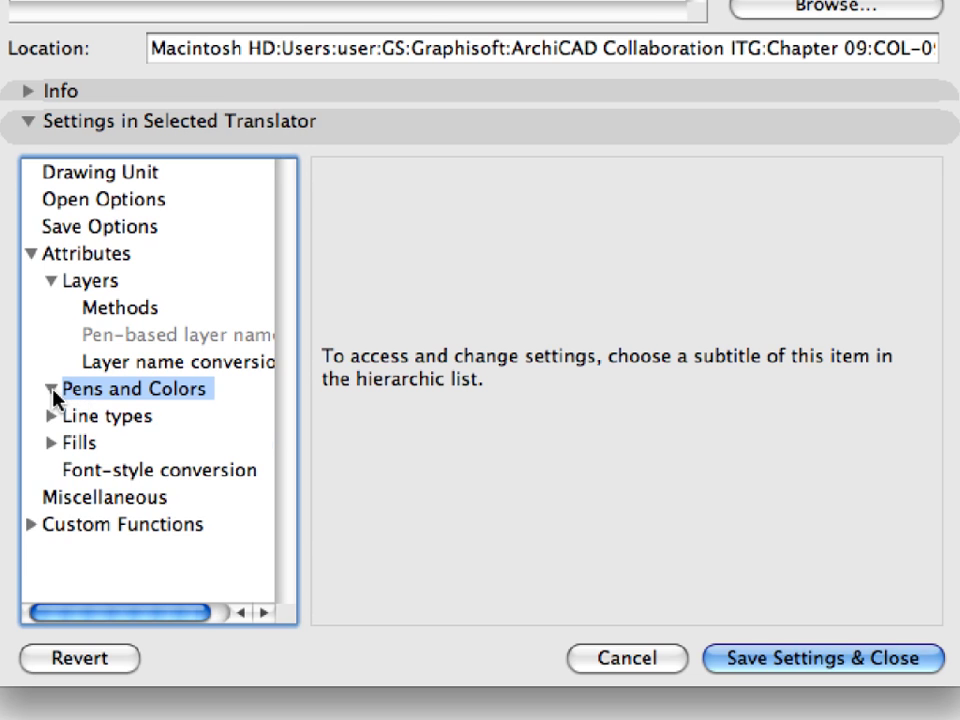
pyautogui.click(52, 392)
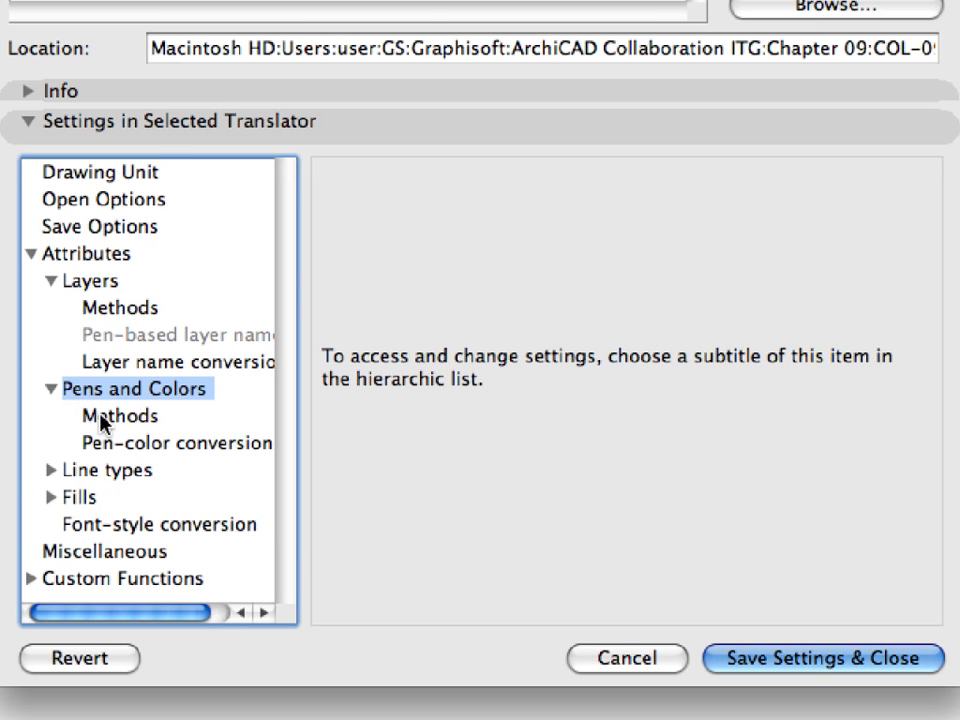
pyautogui.click(105, 443)
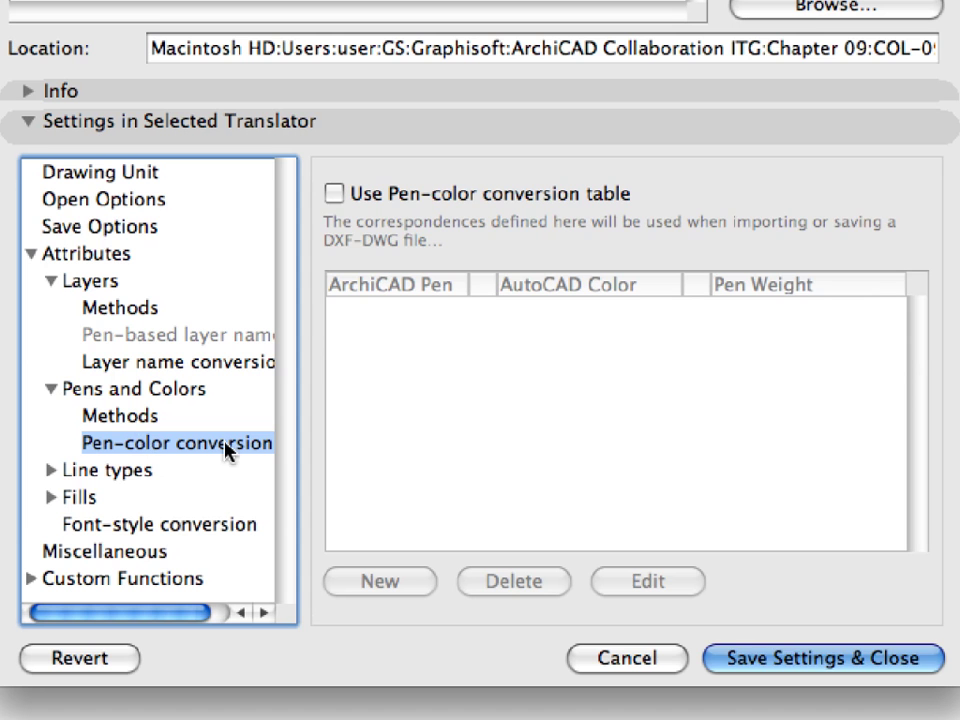
# Enable the pen-color conversion table and add a row mapping ArchiCAD pen 27 to AutoCAD color 1 (red).
pyautogui.click(333, 199)
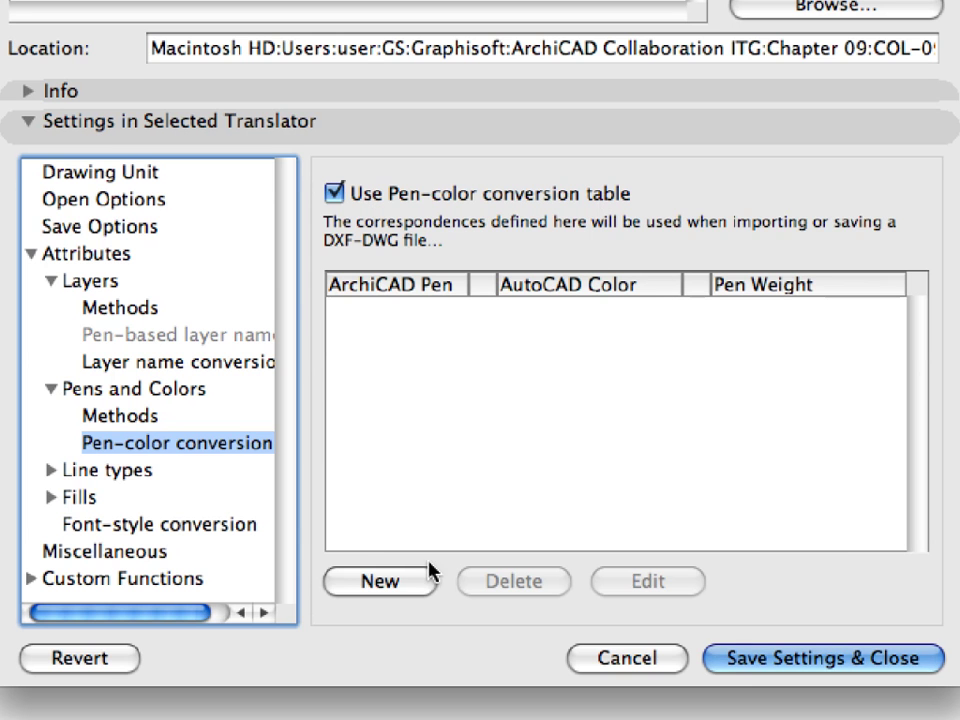
pyautogui.click(421, 594)
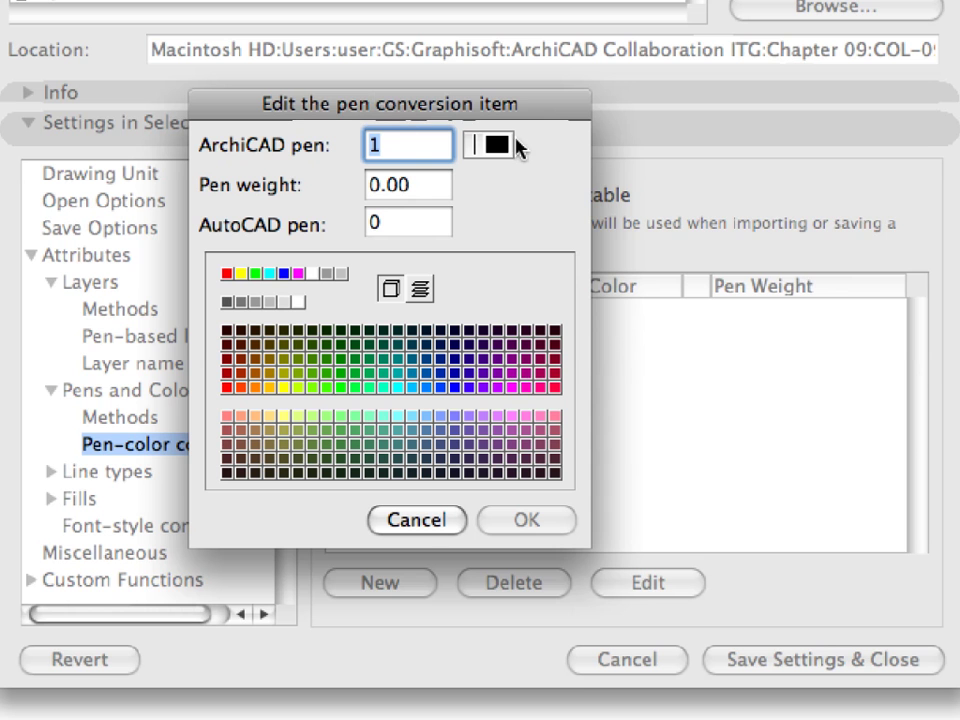
pyautogui.click(510, 148)
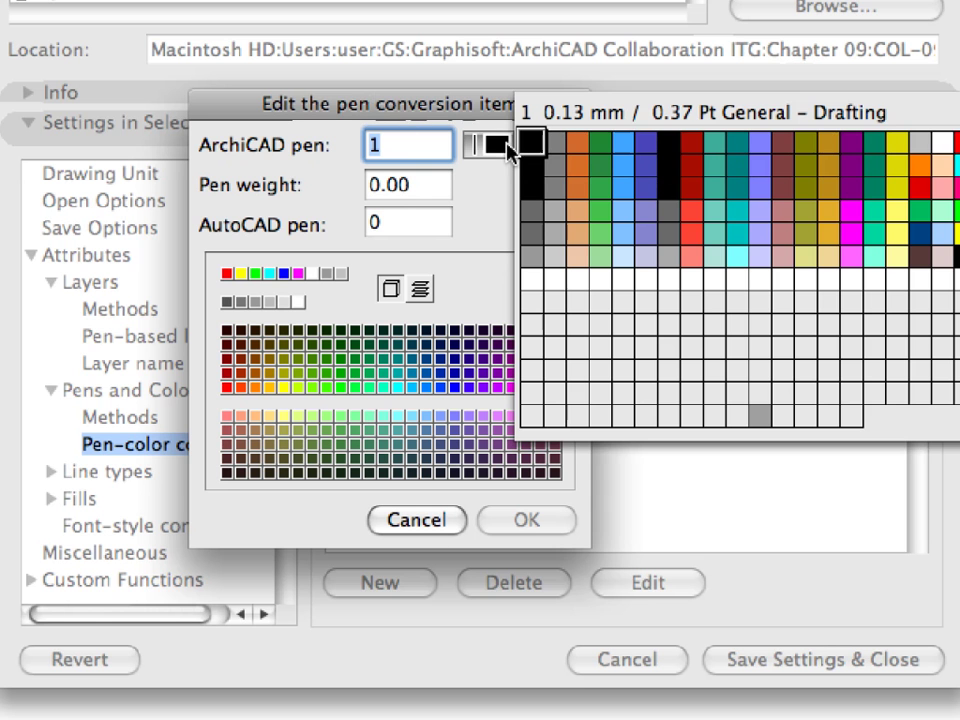
pyautogui.click(666, 170)
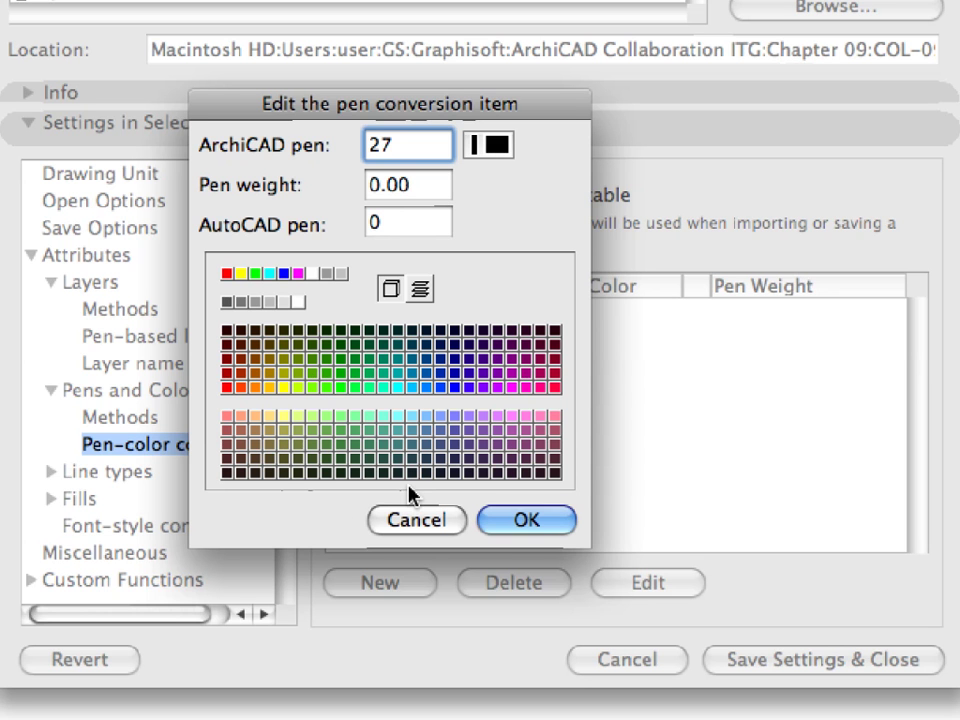
pyautogui.click(226, 273)
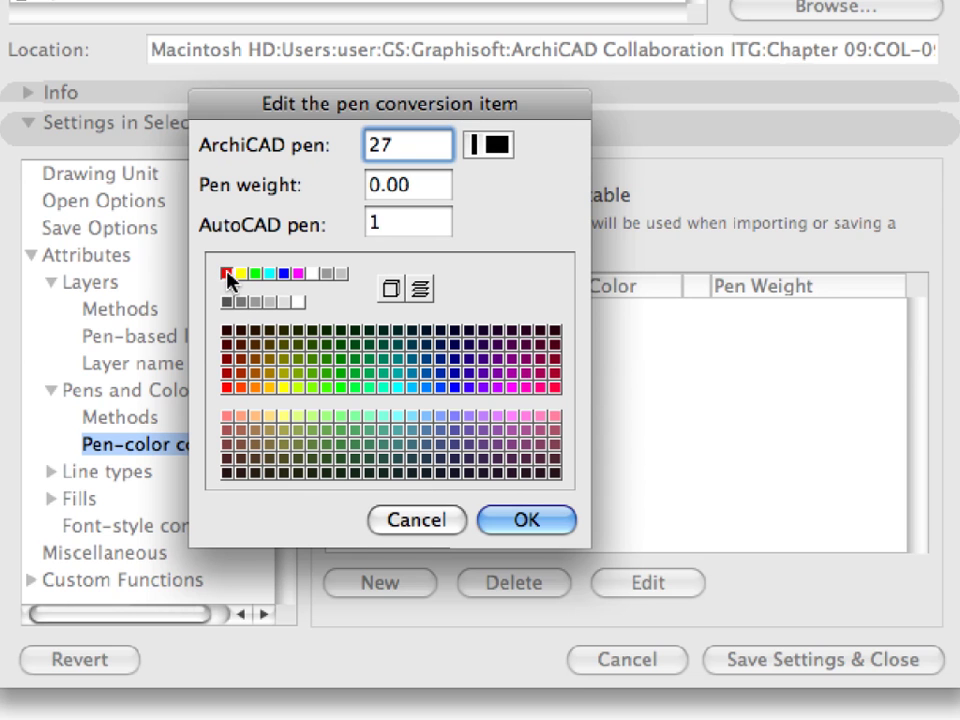
pyautogui.doubleClick(370, 222)
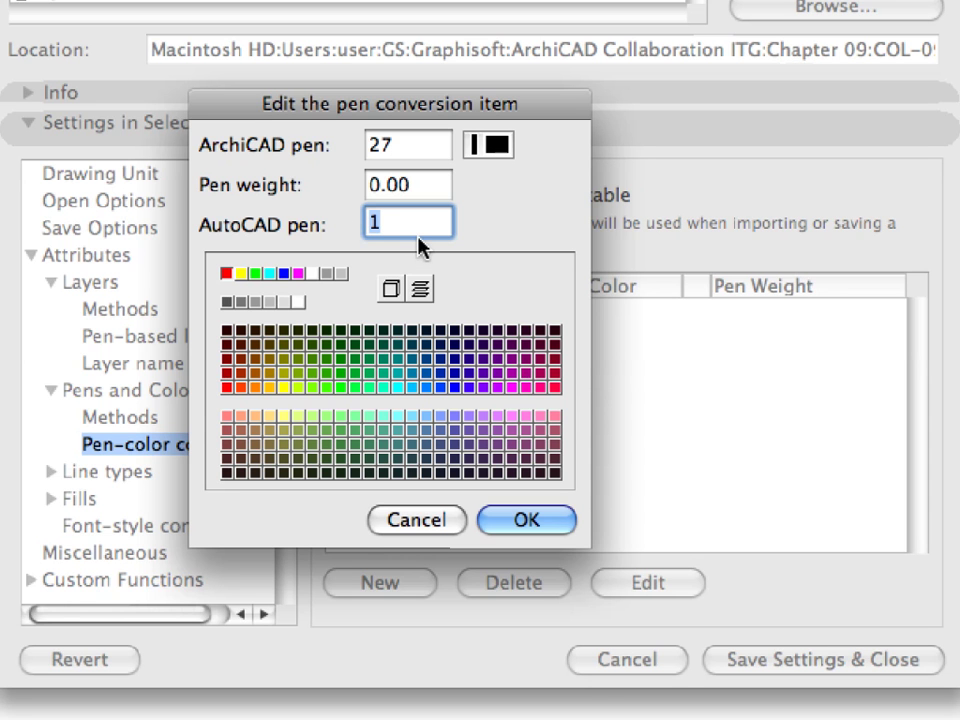
pyautogui.click(555, 522)
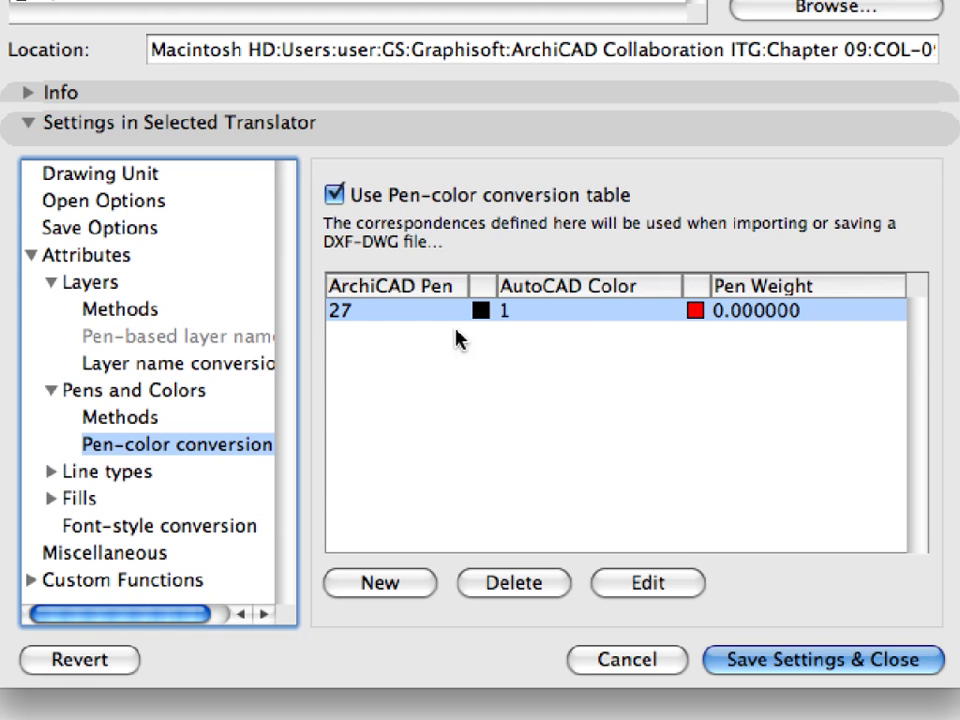
# Go to Line types > Linetype-linetype conversion in the translator settings.
pyautogui.click(47, 476)
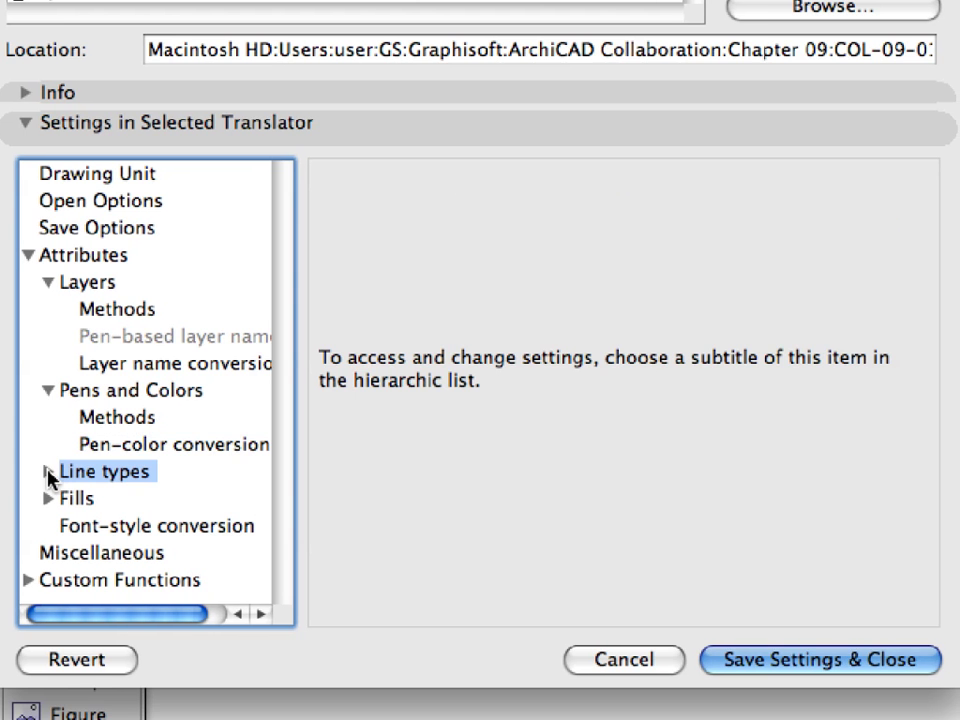
pyautogui.click(47, 472)
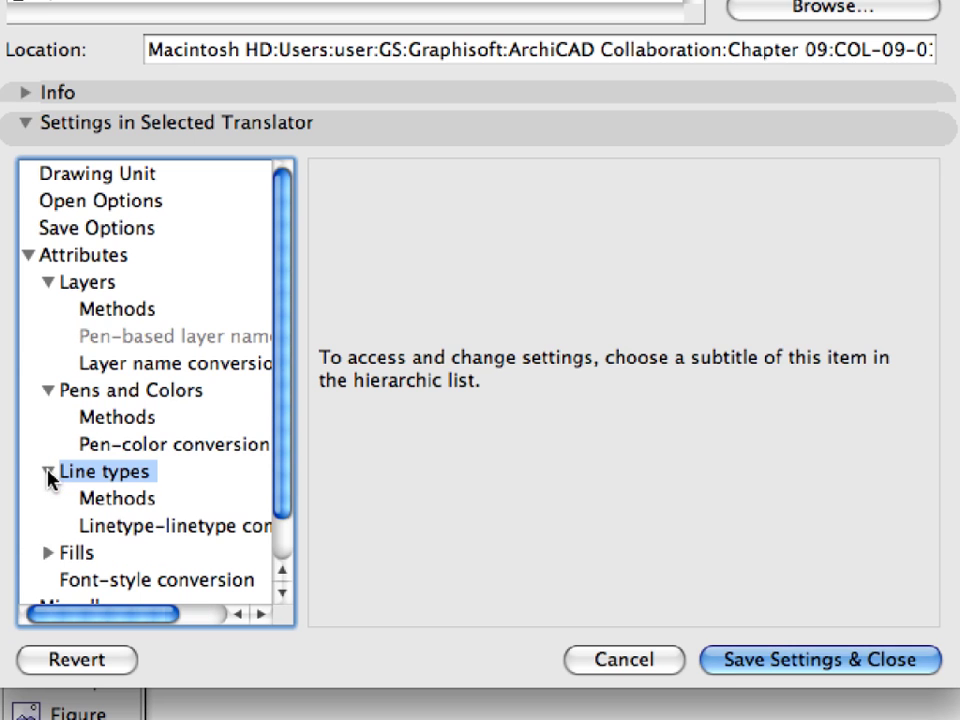
pyautogui.click(155, 537)
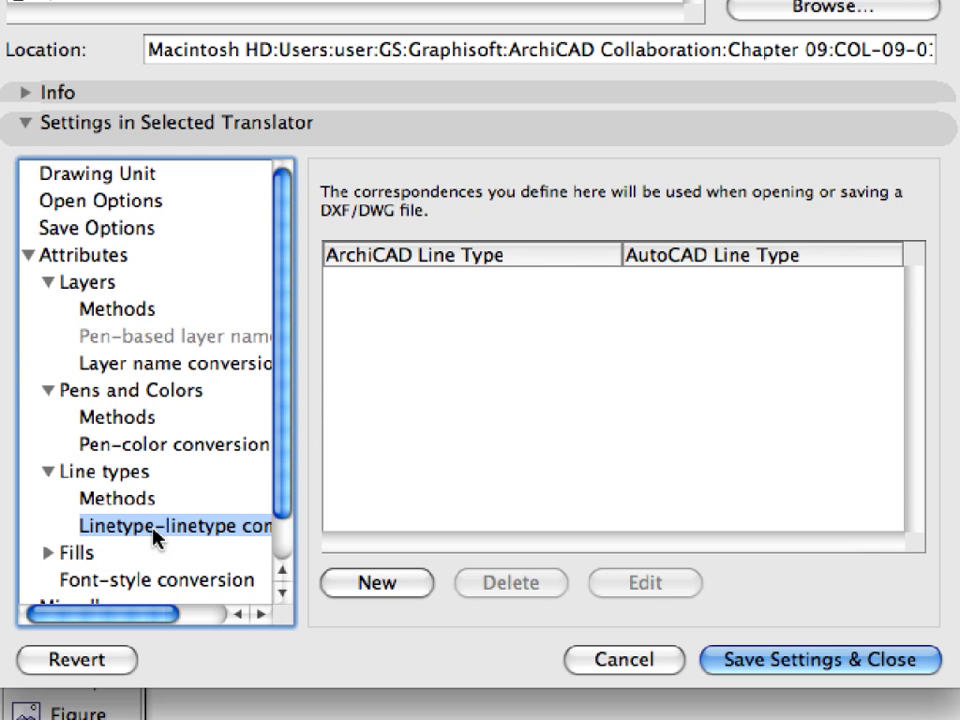
# Add a conversion entry mapping the ArchiCAD Dashed line type to AutoCAD DASHED2.
pyautogui.click(405, 588)
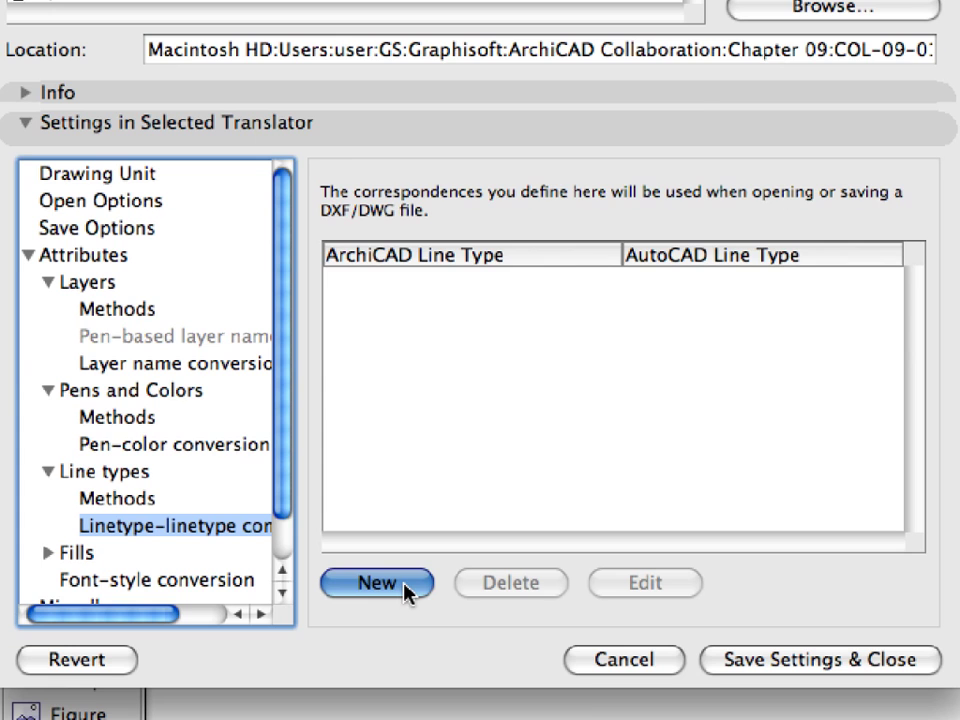
pyautogui.click(398, 582)
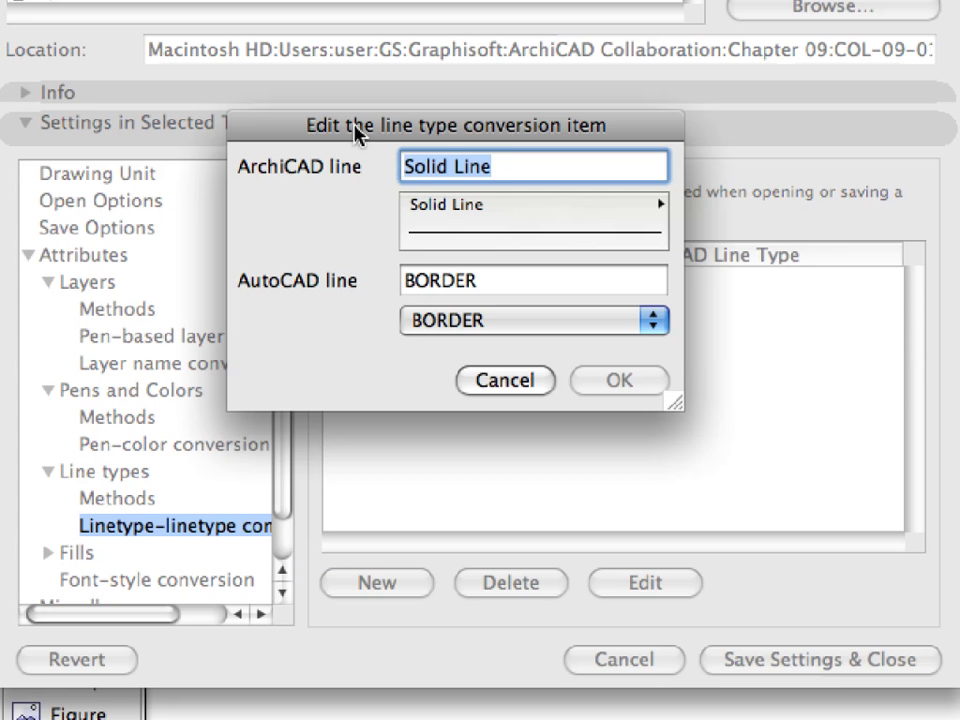
pyautogui.click(559, 212)
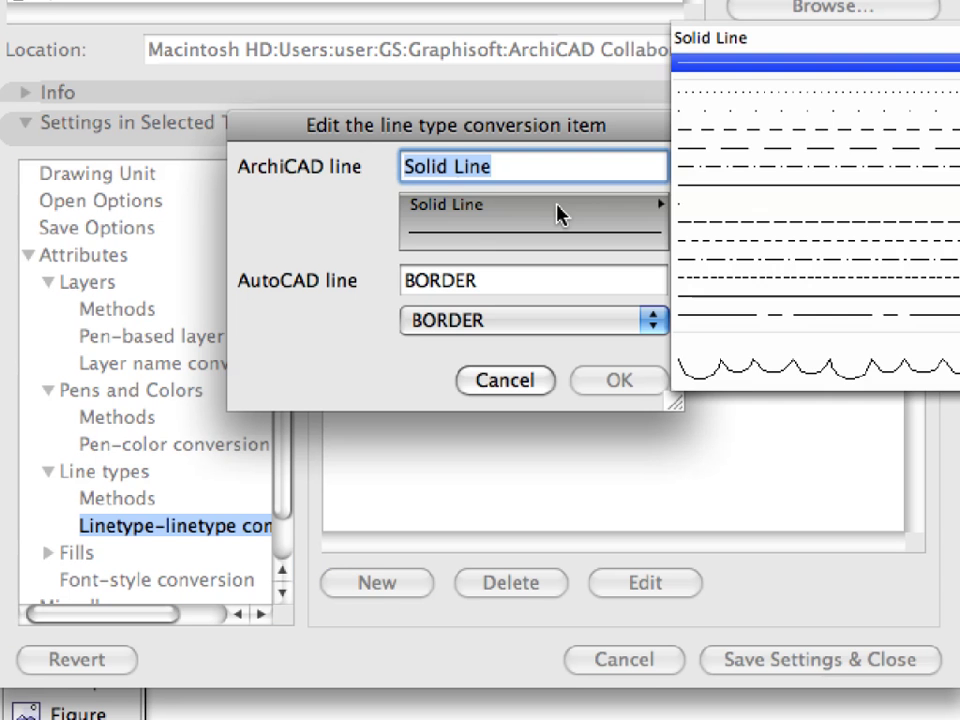
pyautogui.click(697, 127)
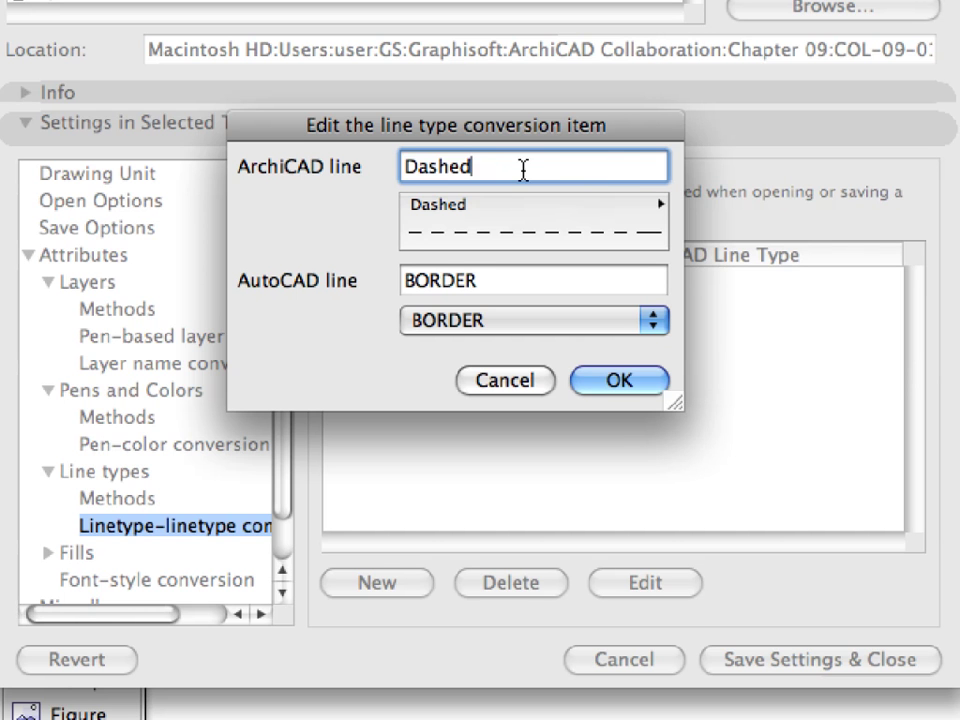
pyautogui.moveTo(634, 163); pyautogui.dragTo(403, 163)
pyautogui.click(561, 320)
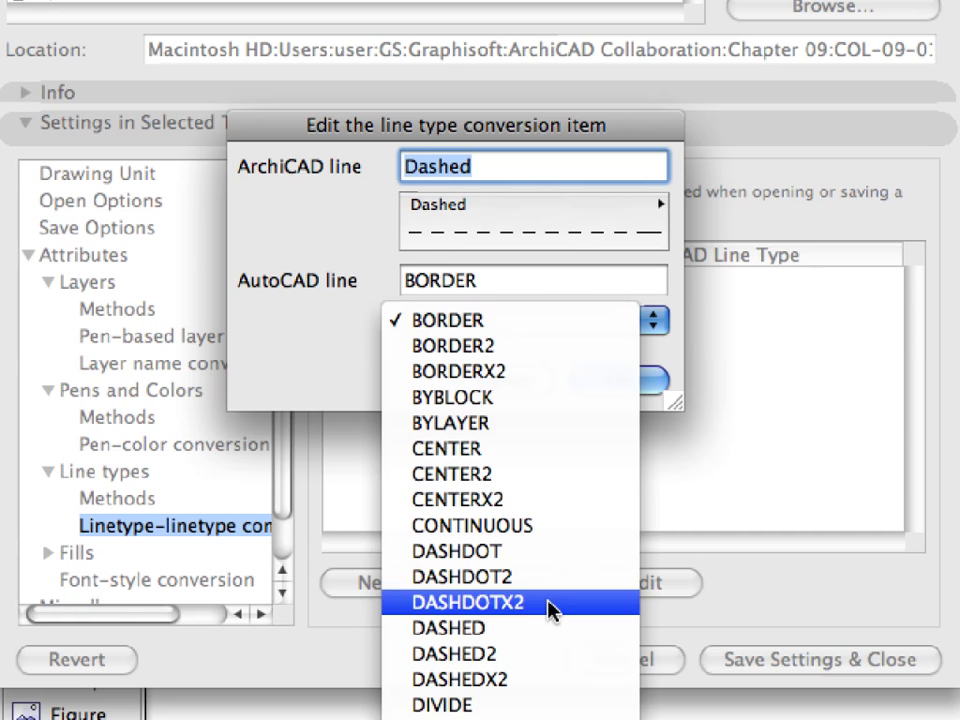
pyautogui.click(551, 654)
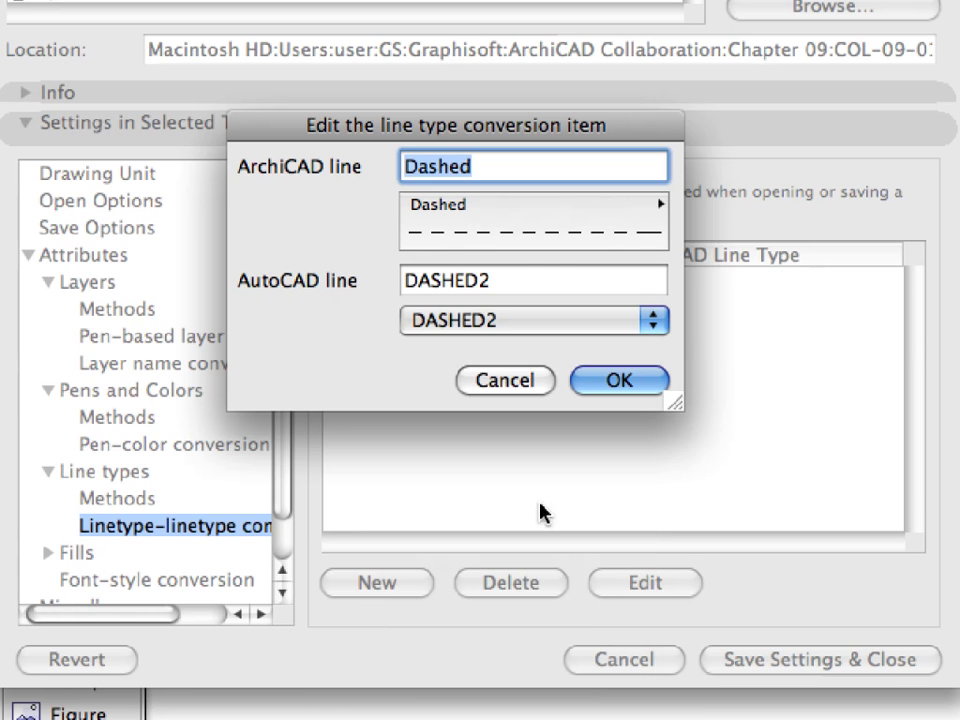
pyautogui.press('Tab')
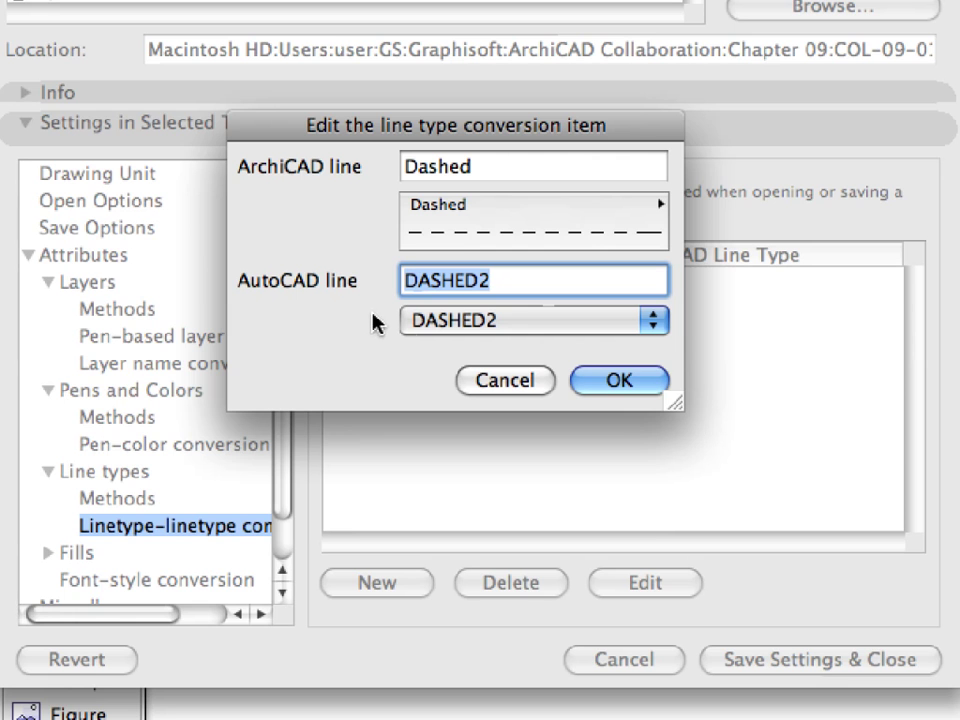
pyautogui.click(620, 380)
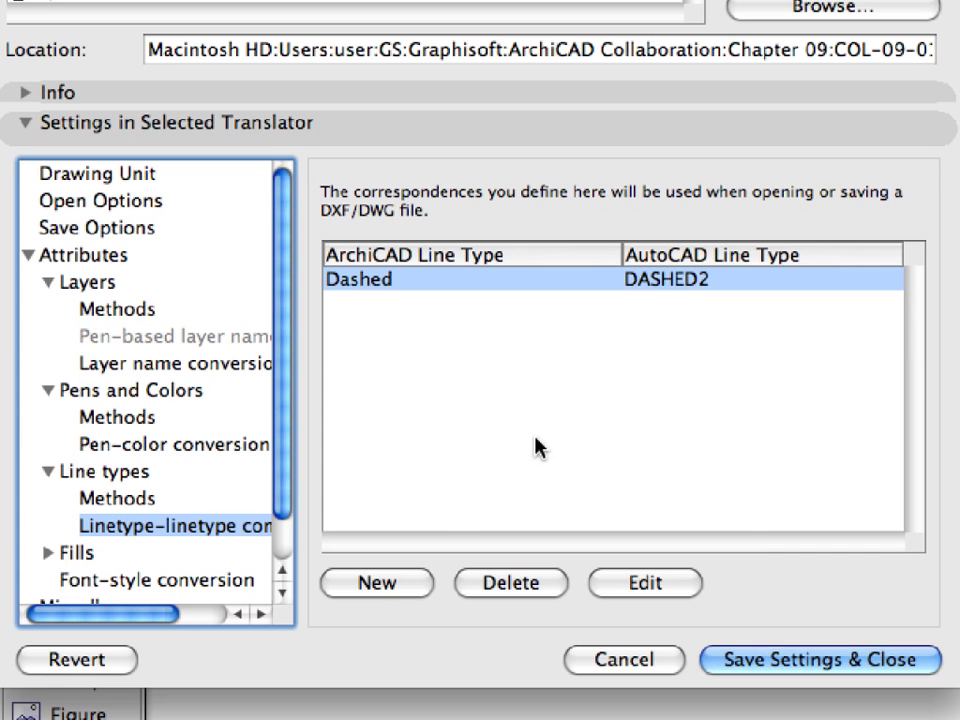
# Add a Dot & Dashed to AutoCAD DASHDOT line type entry, then go to Font-style conversion.
pyautogui.click(427, 588)
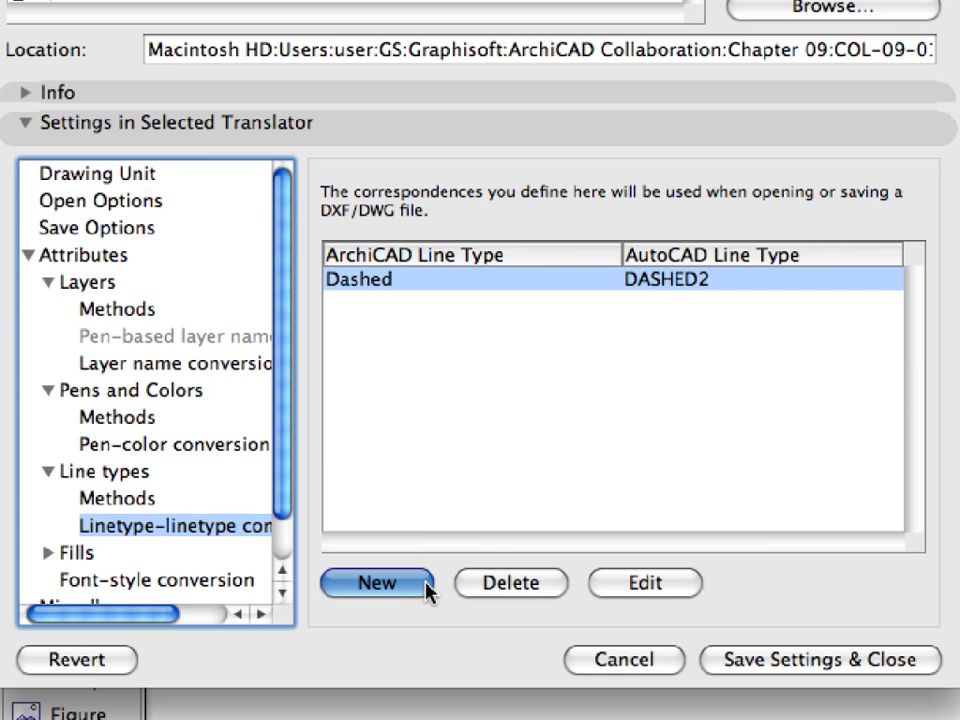
pyautogui.click(574, 231)
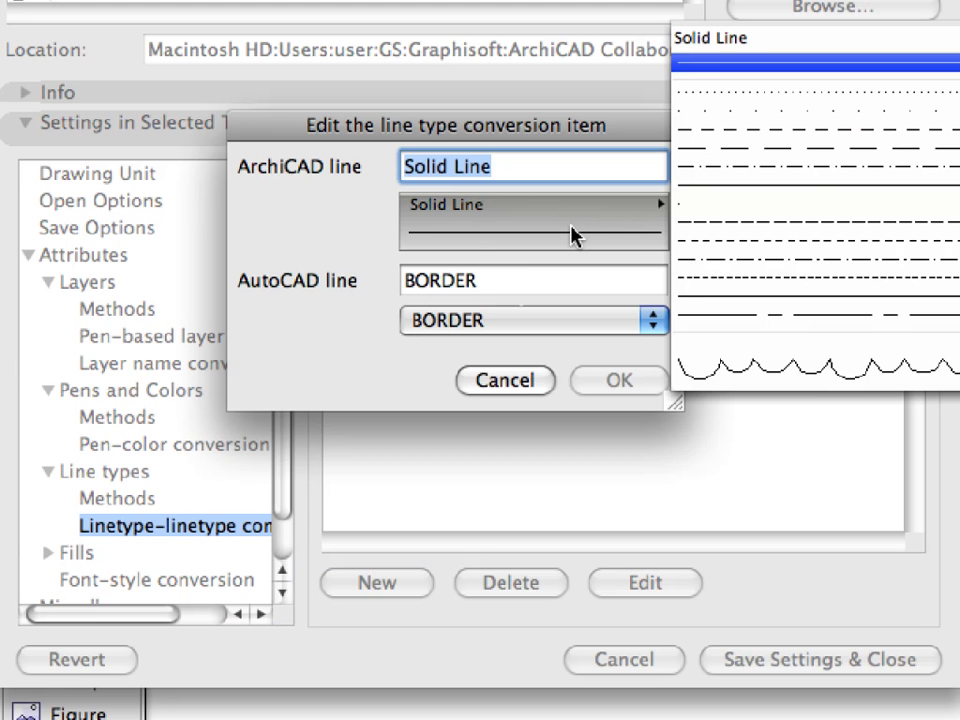
pyautogui.click(716, 178)
pyautogui.click(612, 321)
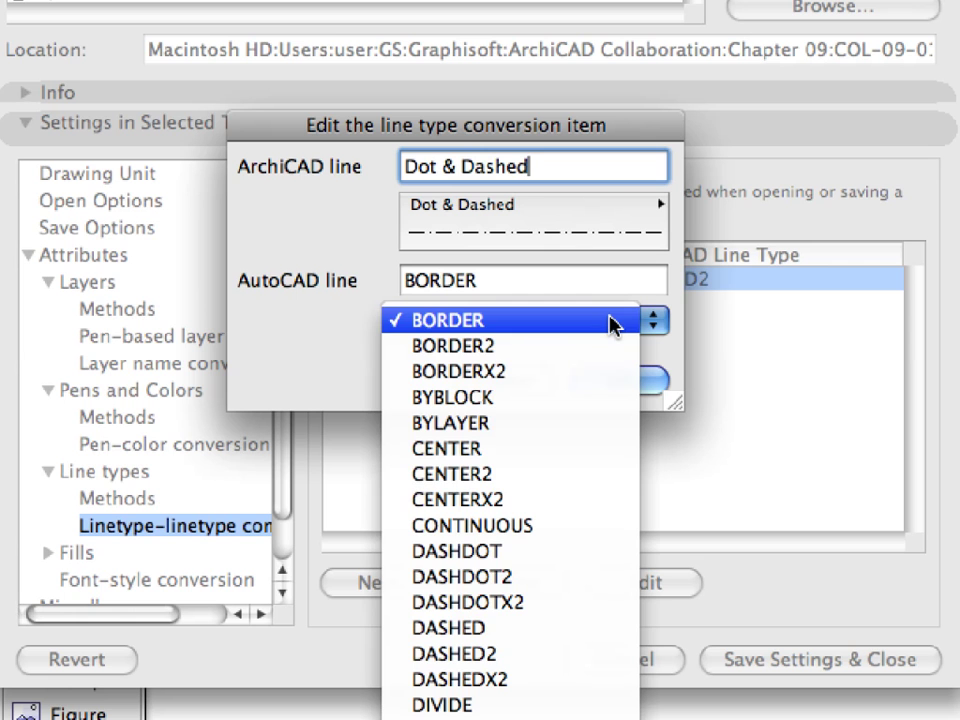
pyautogui.click(565, 568)
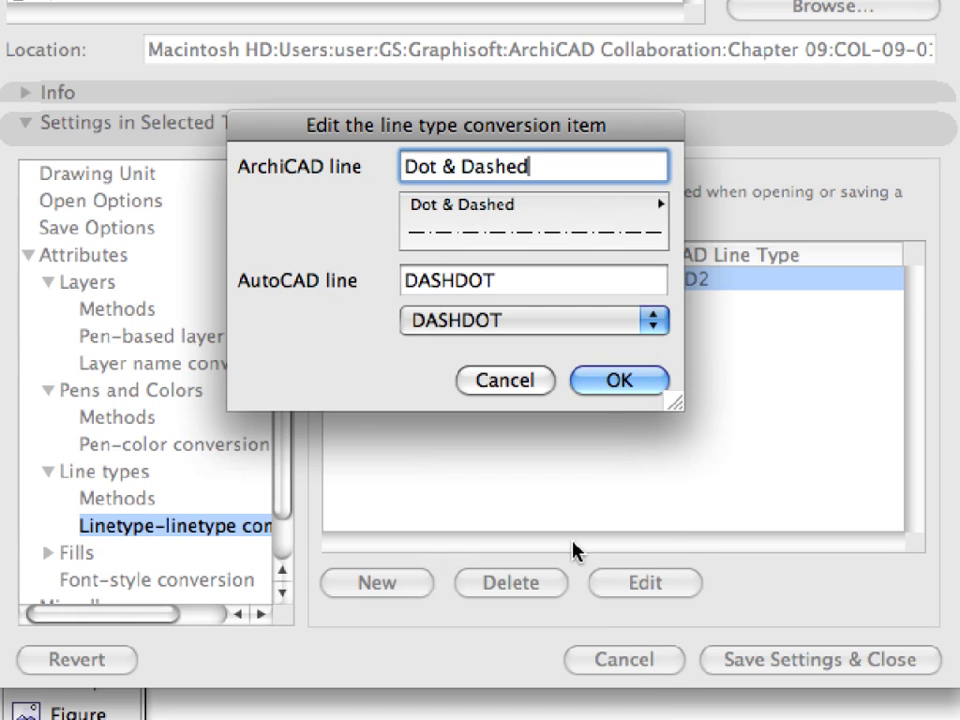
pyautogui.click(652, 390)
pyautogui.click(240, 530)
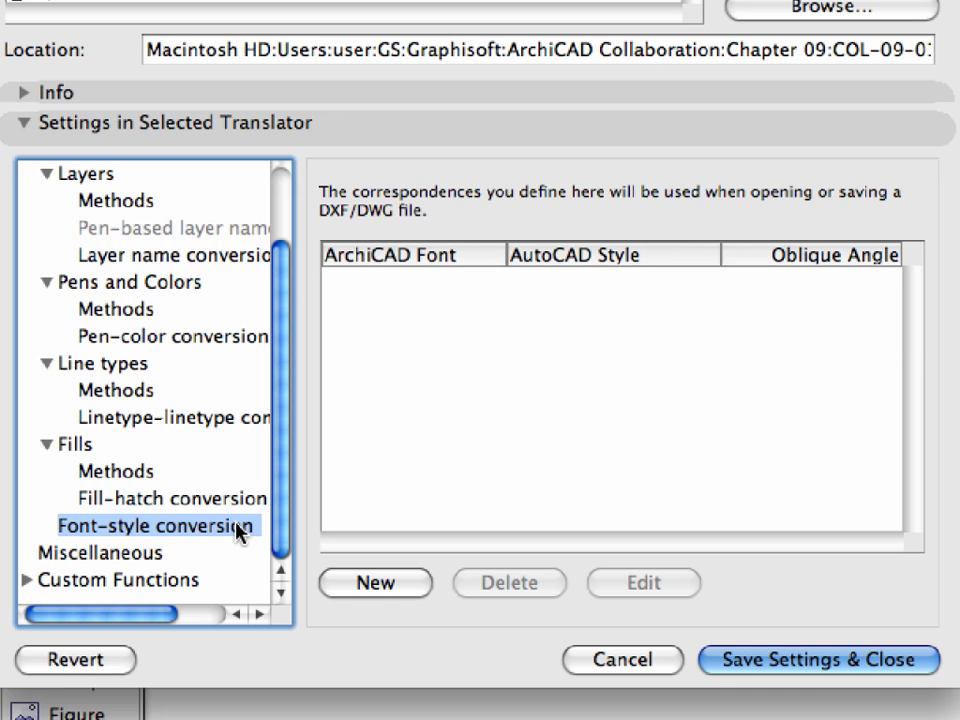
# Add a font-style entry converting Arial to AutoCAD style ARCHITECT_TEXT with oblique angle 0.
pyautogui.click(412, 588)
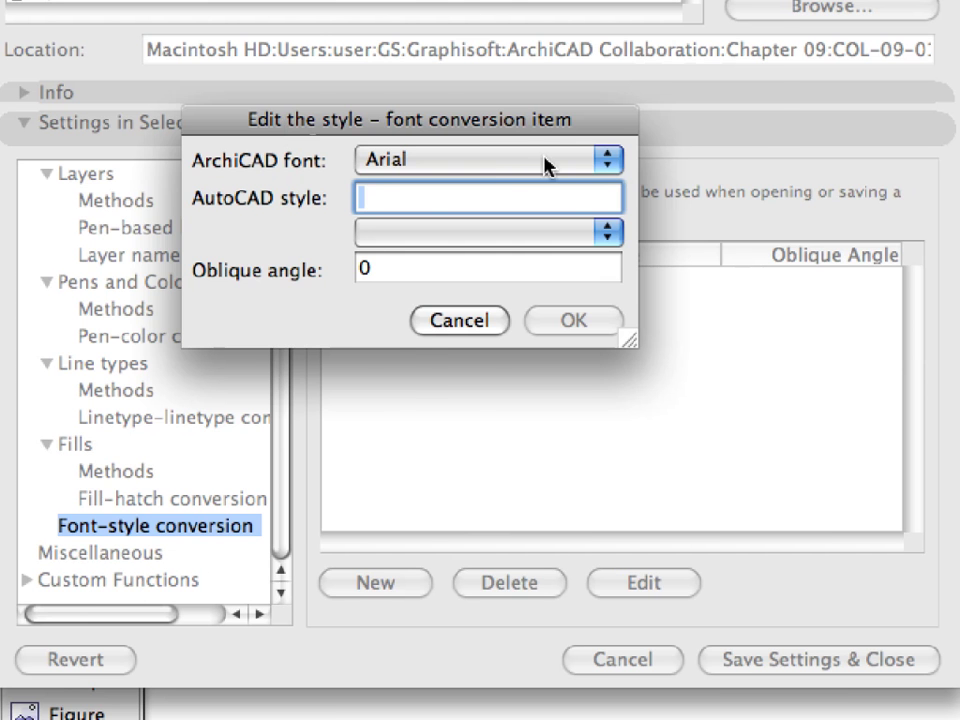
pyautogui.click(510, 162)
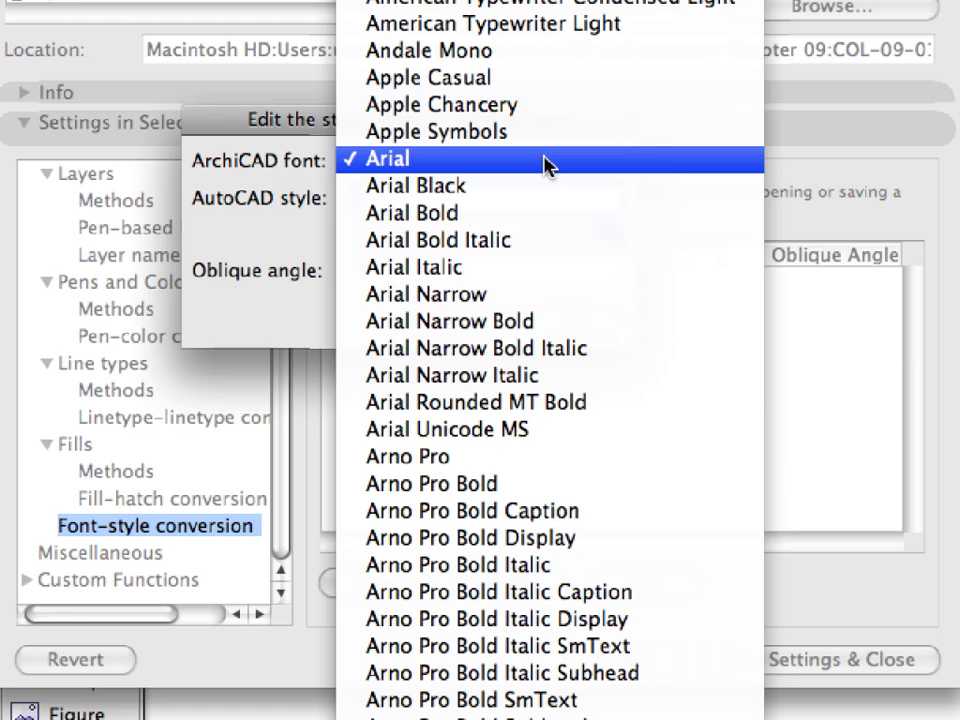
pyautogui.click(548, 160)
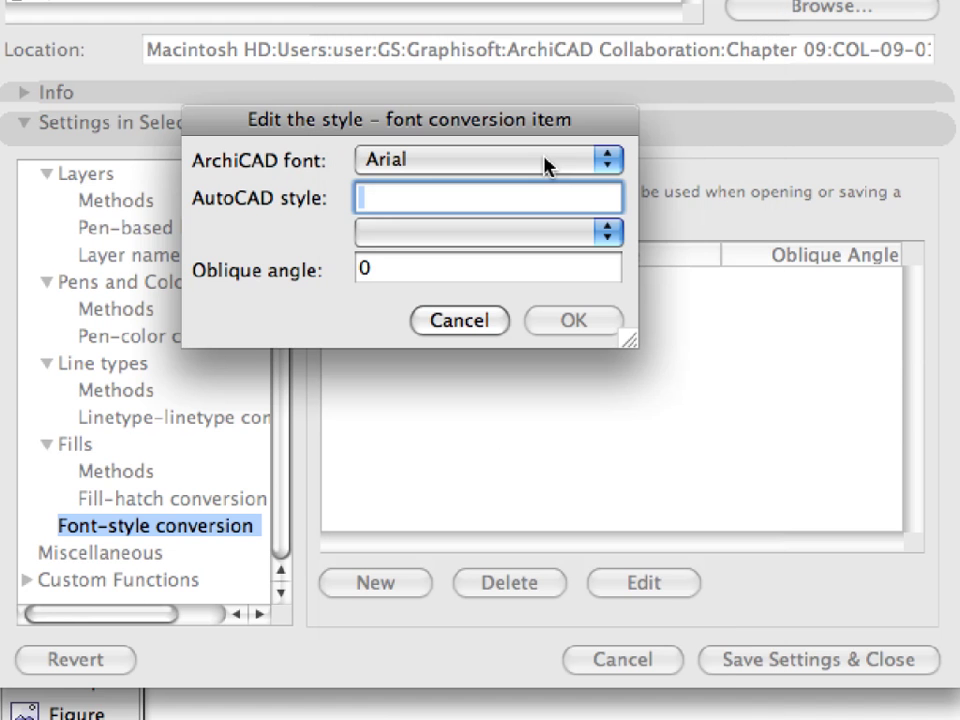
pyautogui.click(616, 234)
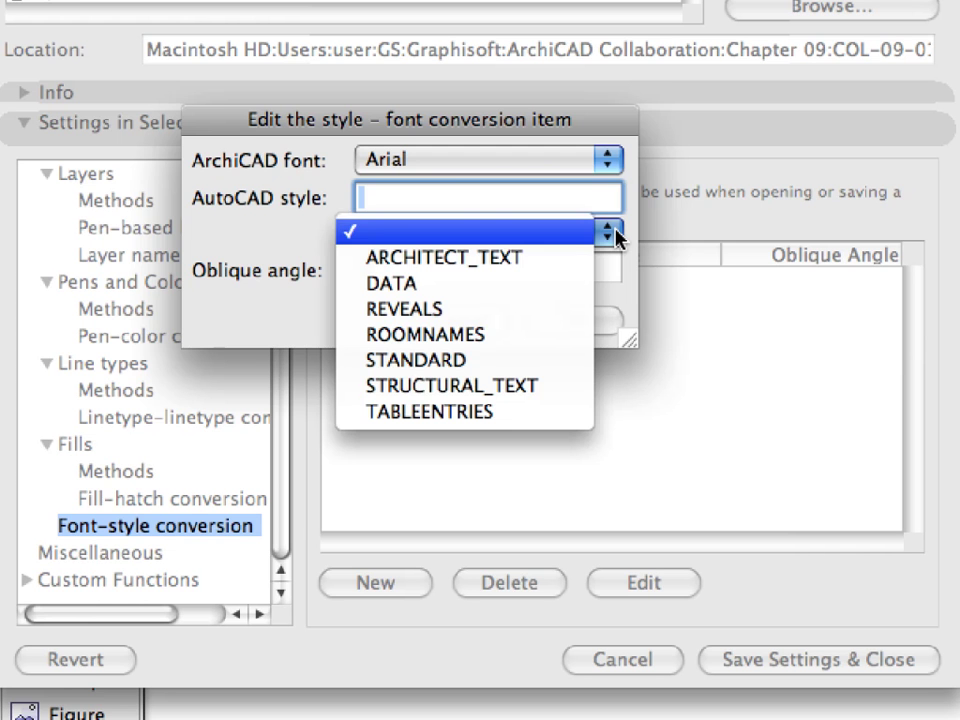
pyautogui.click(530, 262)
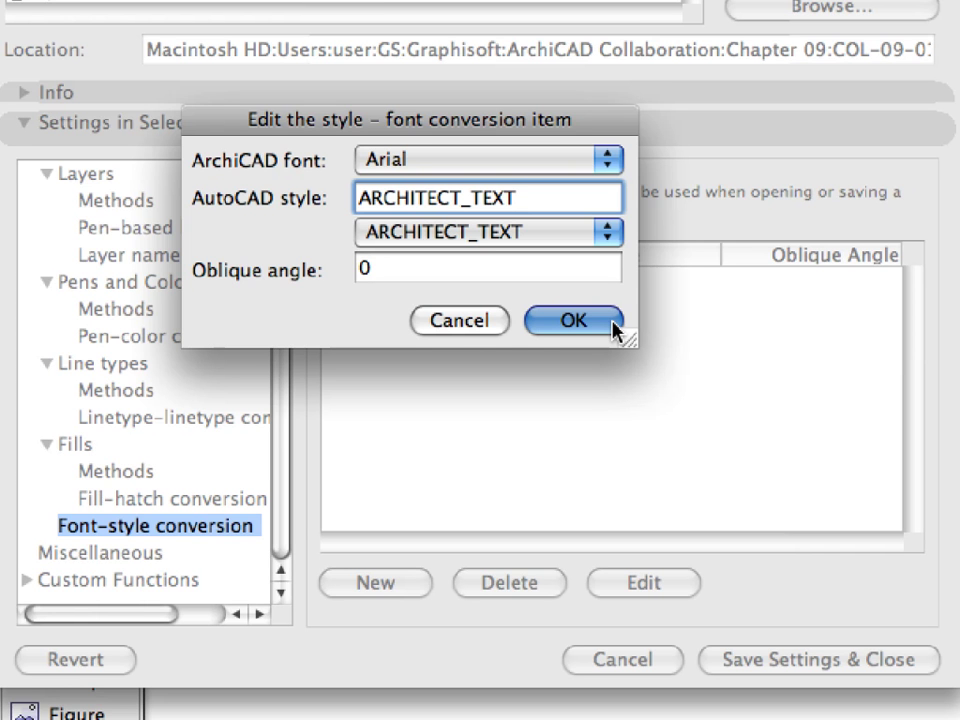
pyautogui.click(573, 320)
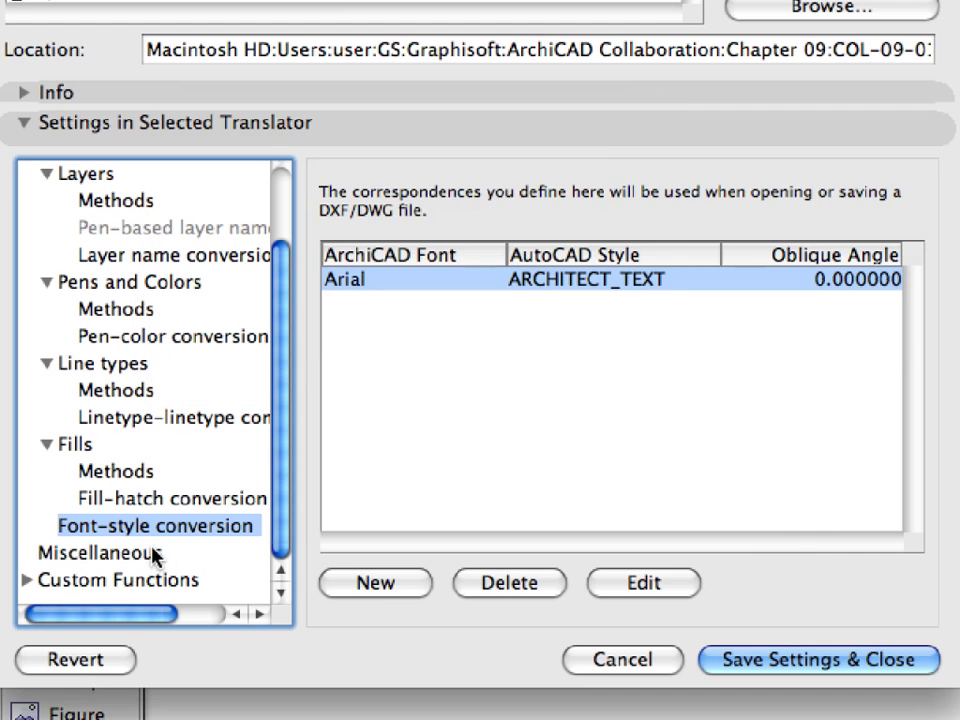
# Review the Miscellaneous and Custom Functions open/save options, then use Save Settings & Close.
pyautogui.click(150, 556)
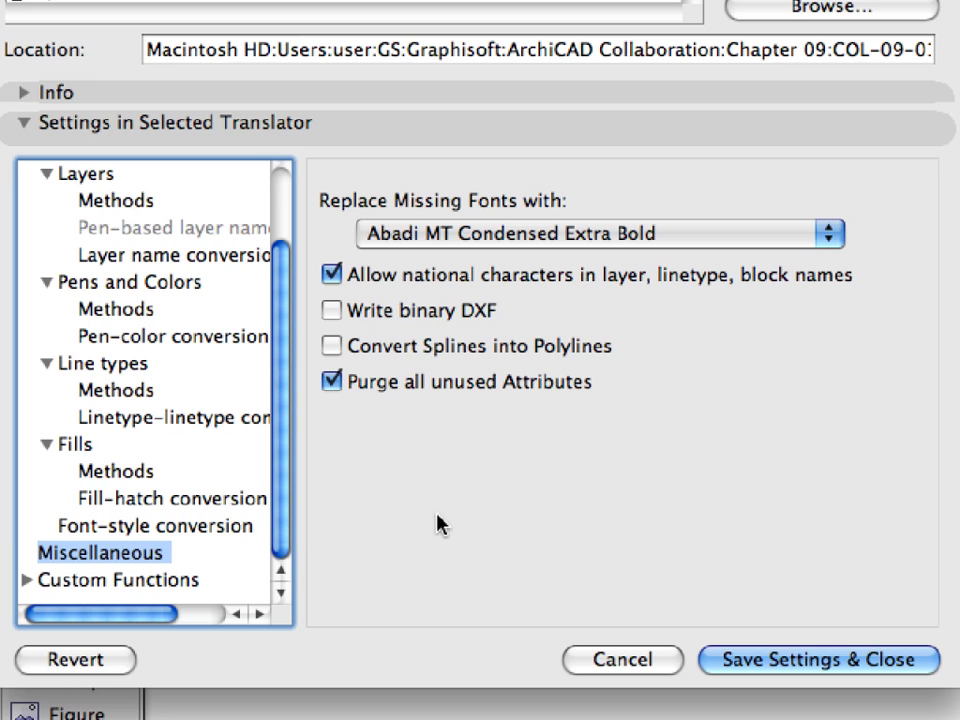
pyautogui.doubleClick(137, 584)
pyautogui.click(139, 556)
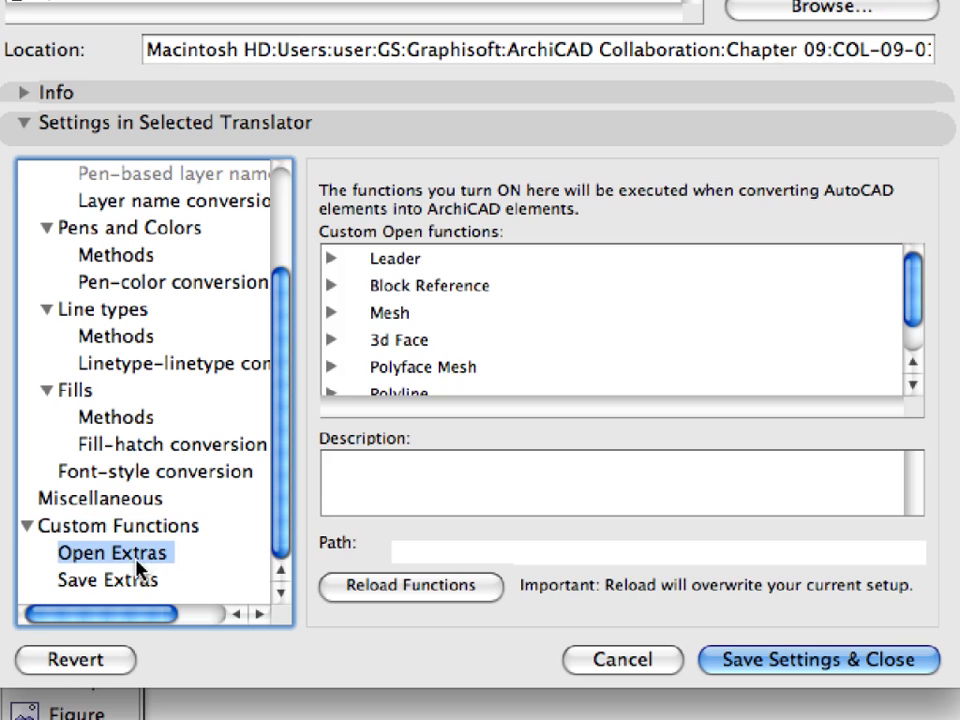
pyautogui.click(141, 582)
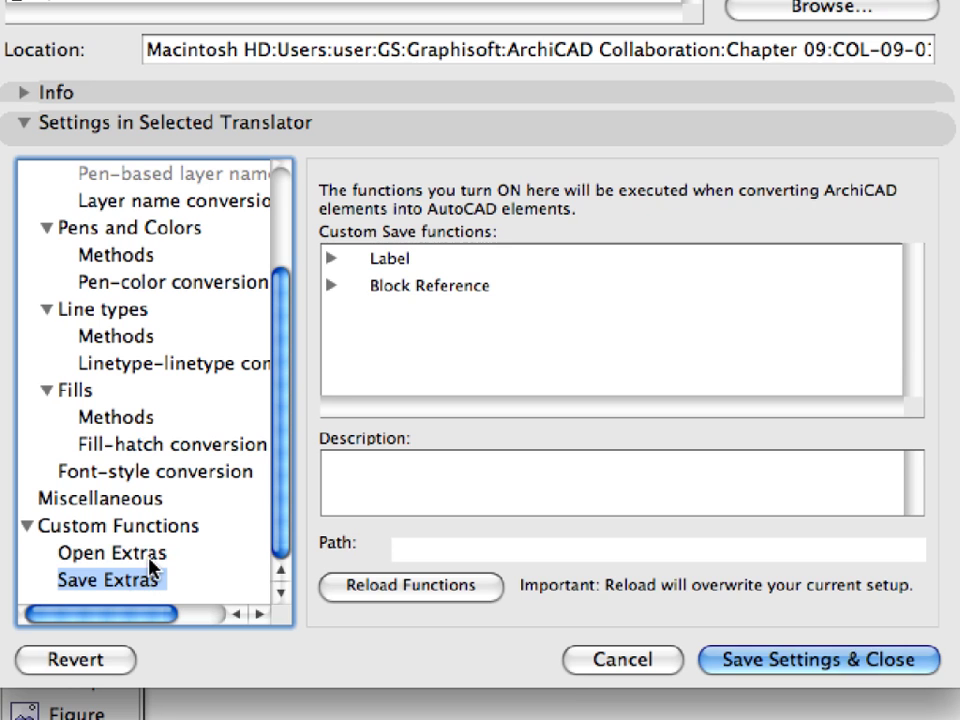
pyautogui.click(153, 562)
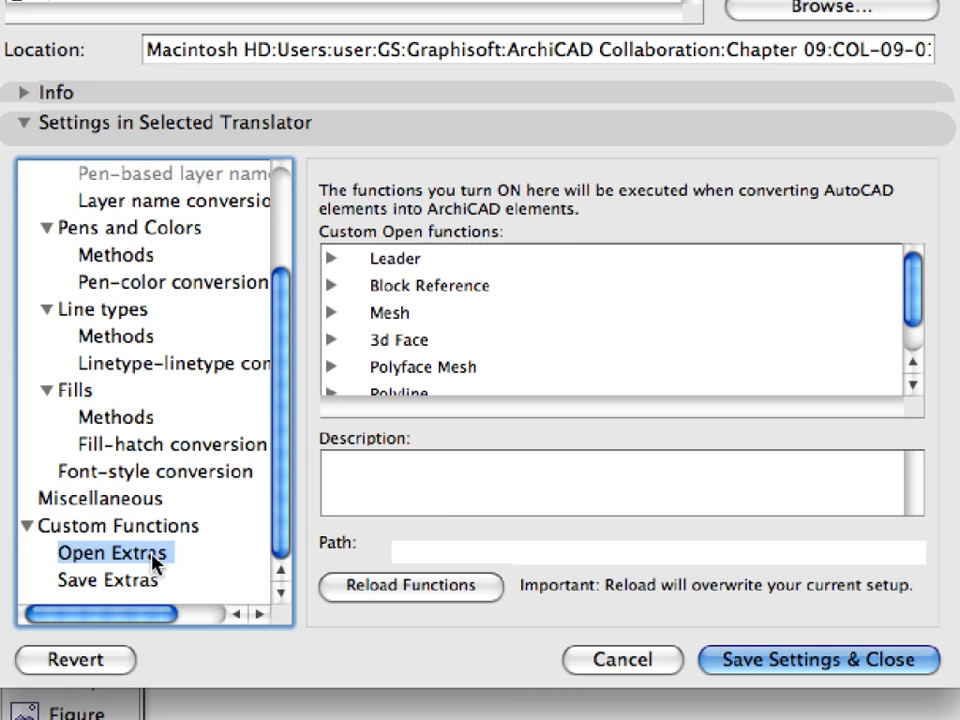
pyautogui.click(918, 289)
pyautogui.moveTo(918, 289)
pyautogui.mouseDown()
pyautogui.moveTo(916, 325)
pyautogui.moveTo(918, 283)
pyautogui.mouseUp()
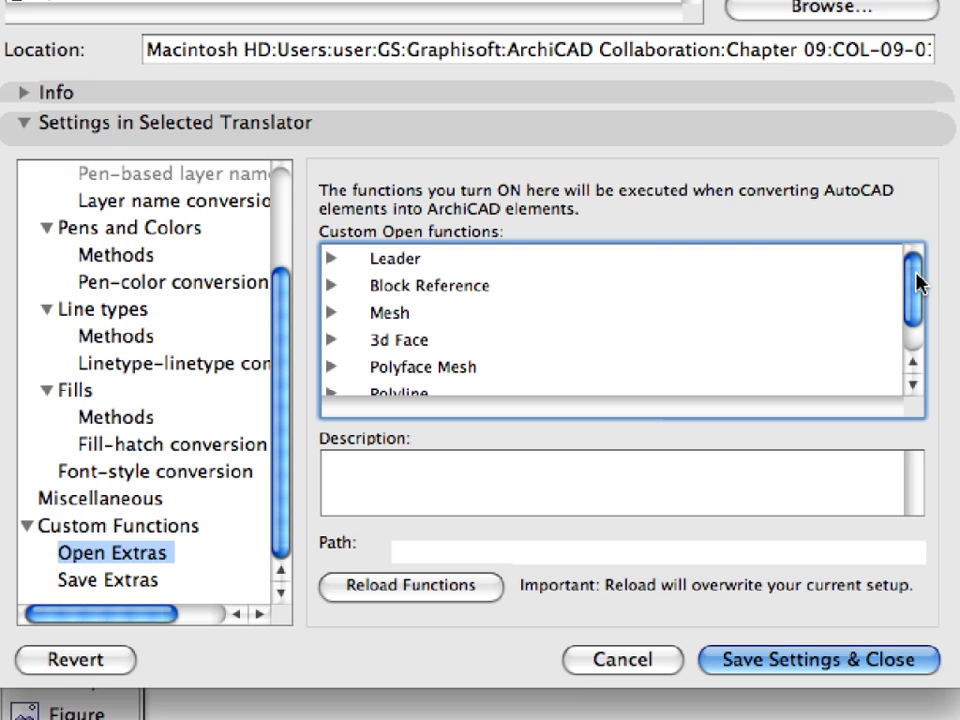
pyautogui.click(930, 661)
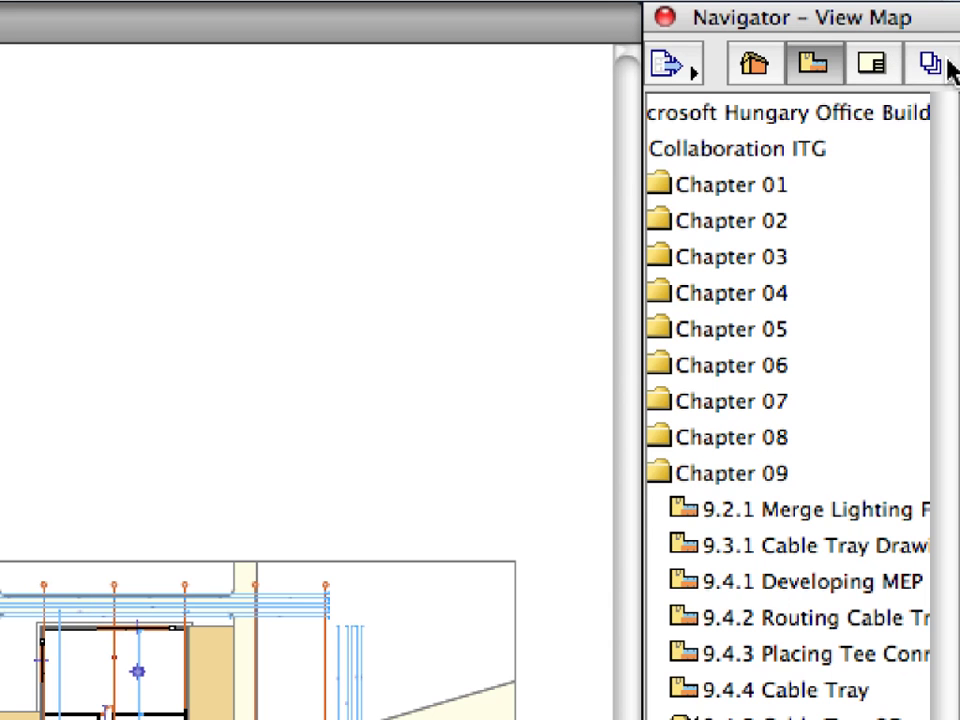
# Show the Publisher Sets list in the Navigator and select 03-MEP Consultant.
pyautogui.click(945, 66)
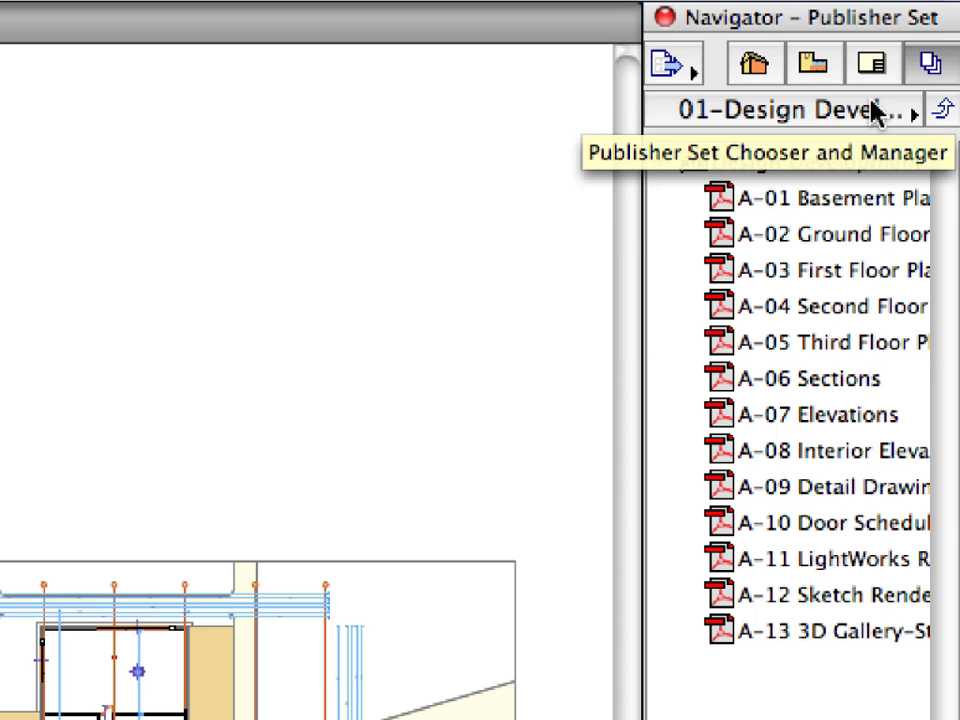
pyautogui.click(876, 112)
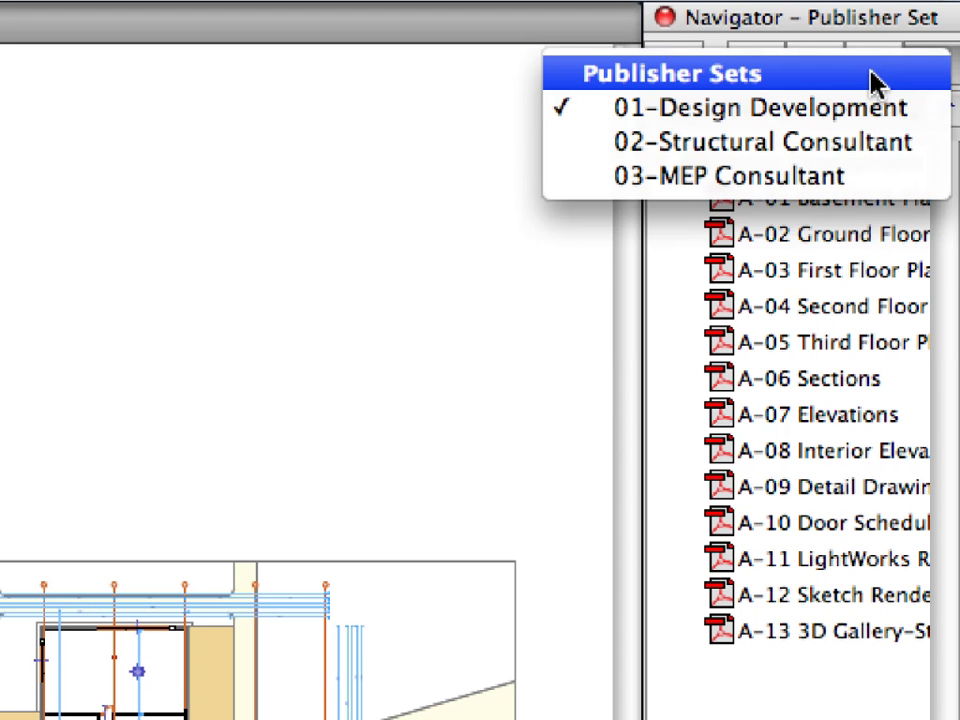
pyautogui.click(873, 80)
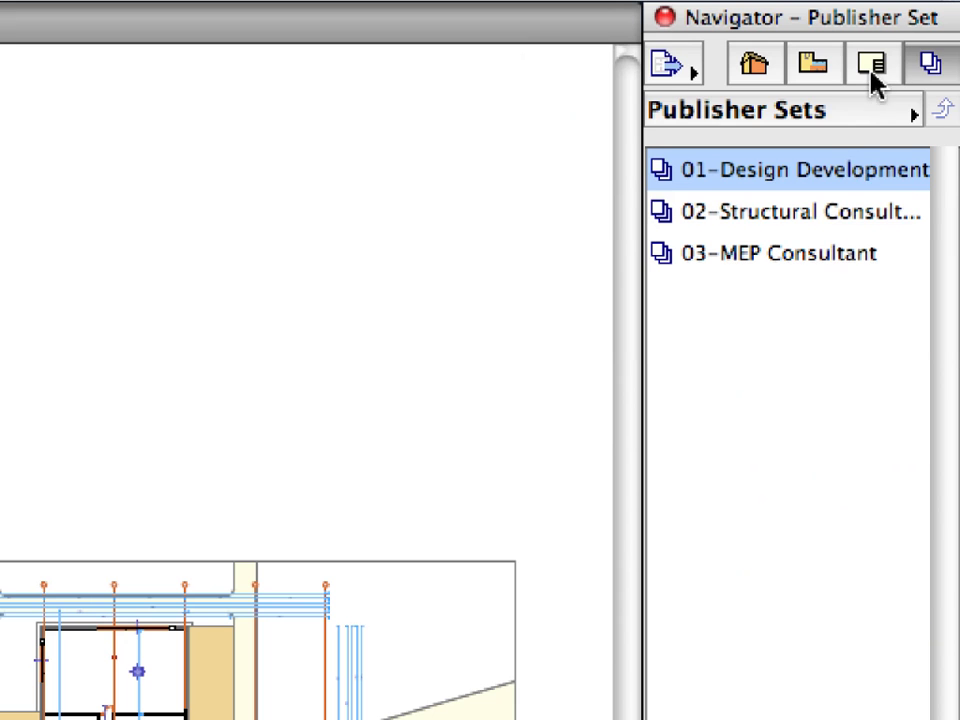
pyautogui.click(825, 254)
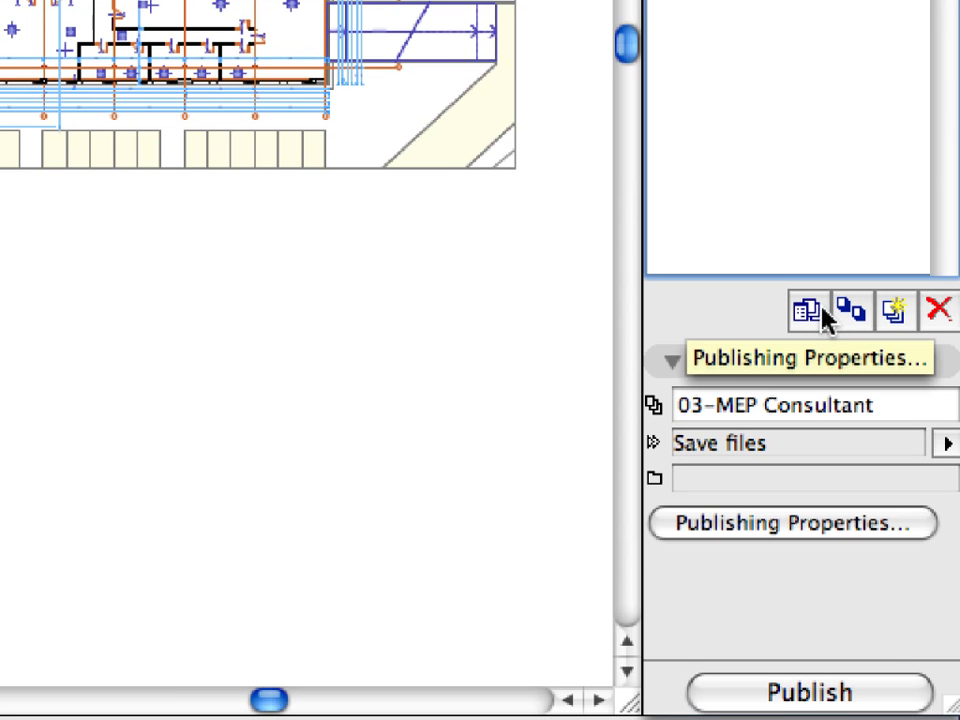
# Point 03-MEP Consultant's publishing to a new 'Step 1' folder with a real folder structure.
pyautogui.click(822, 312)
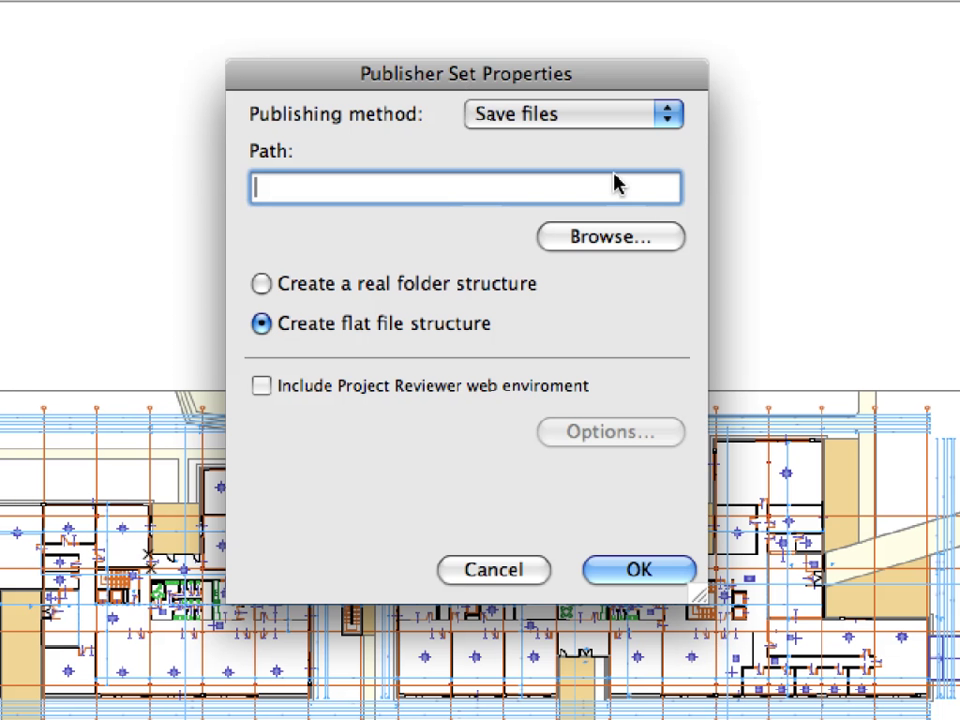
pyautogui.click(676, 238)
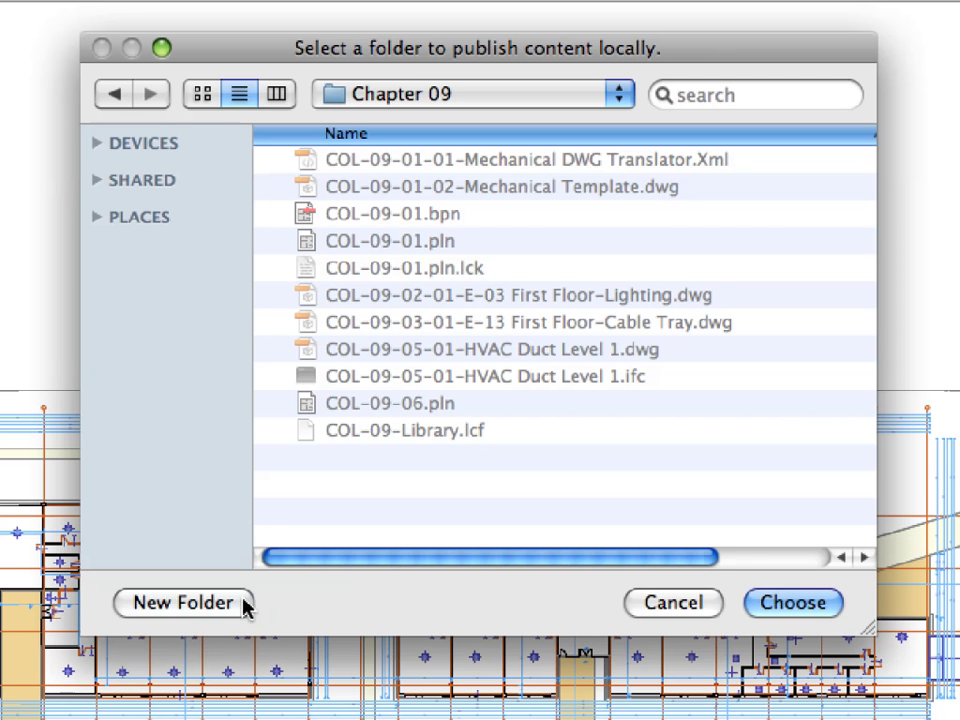
pyautogui.click(243, 604)
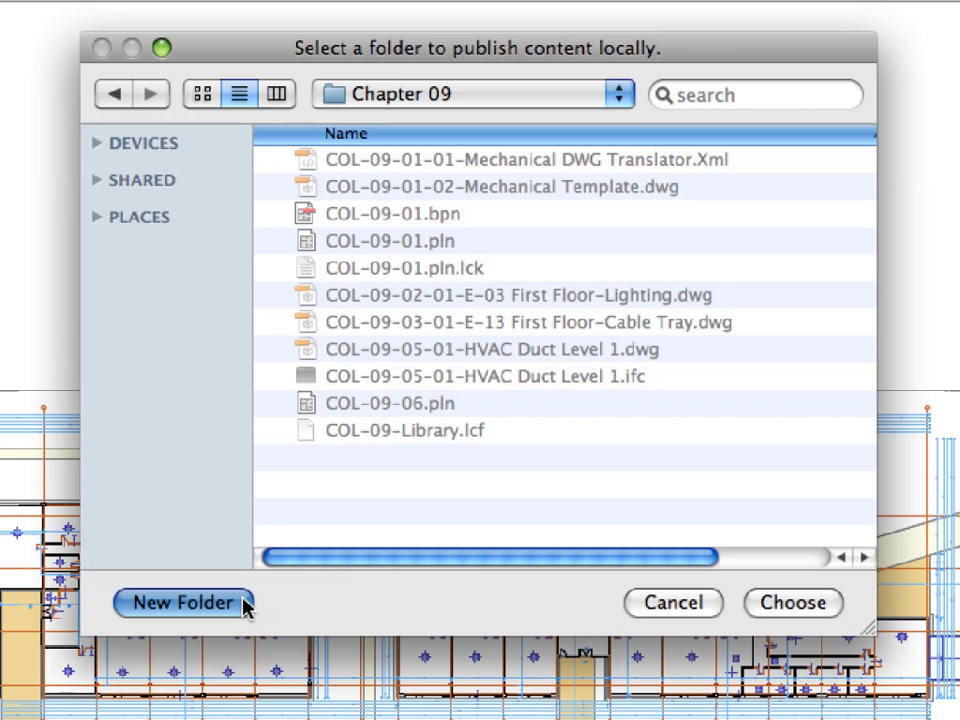
pyautogui.write('Step 1')
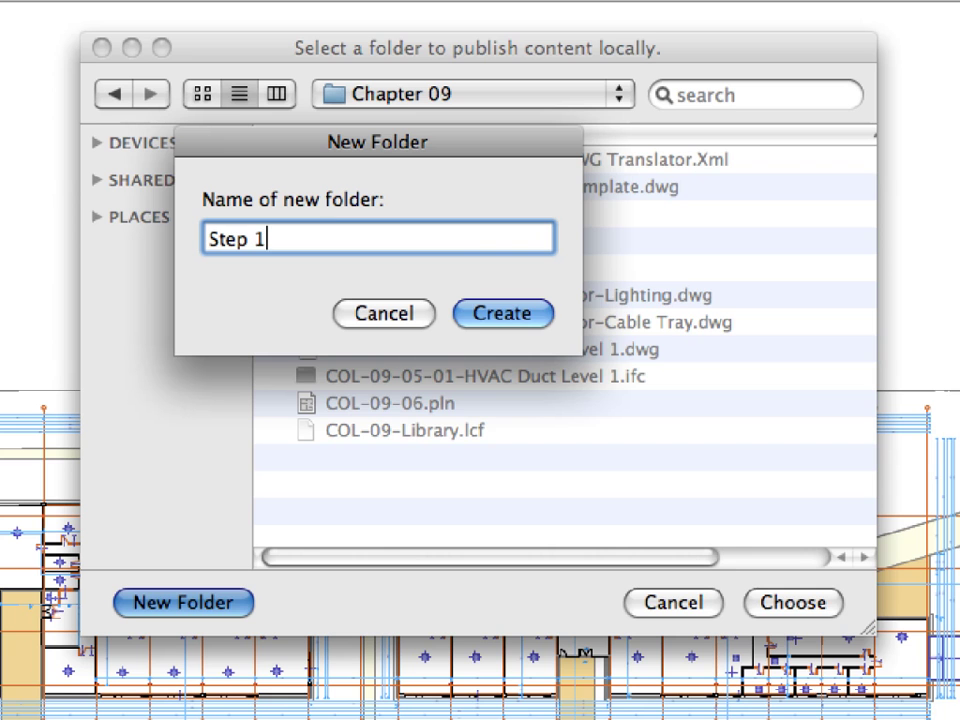
pyautogui.click(520, 330)
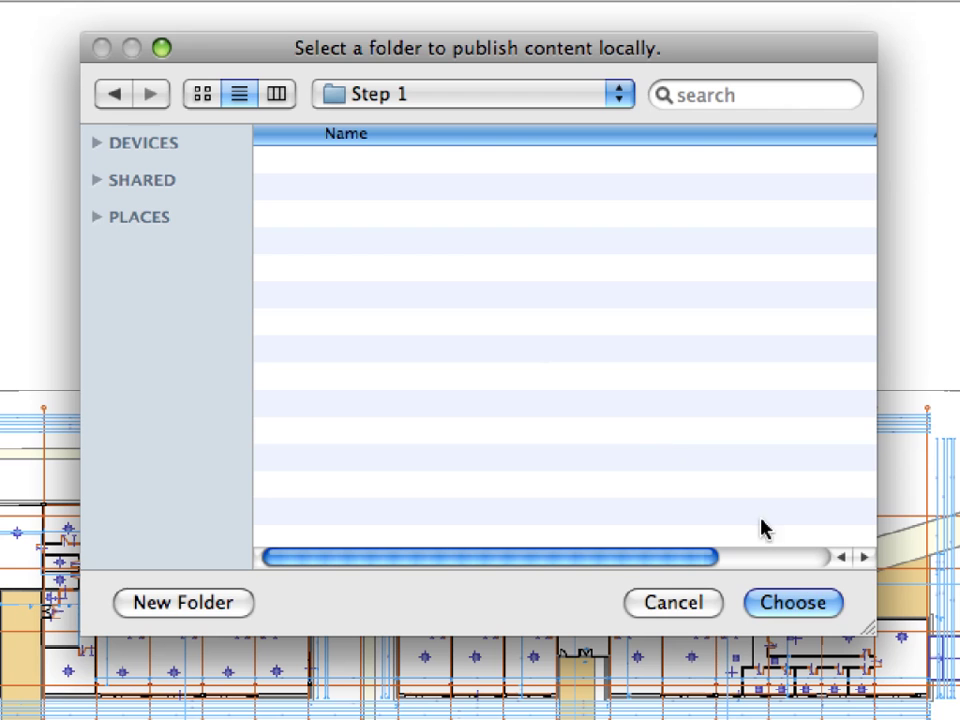
pyautogui.click(792, 602)
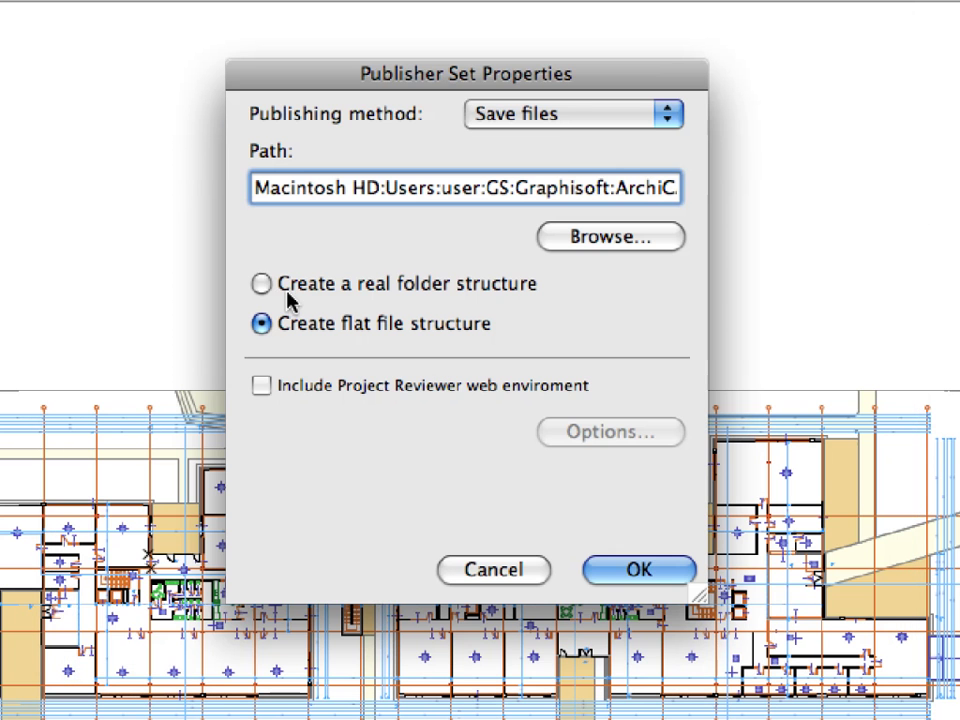
pyautogui.click(266, 288)
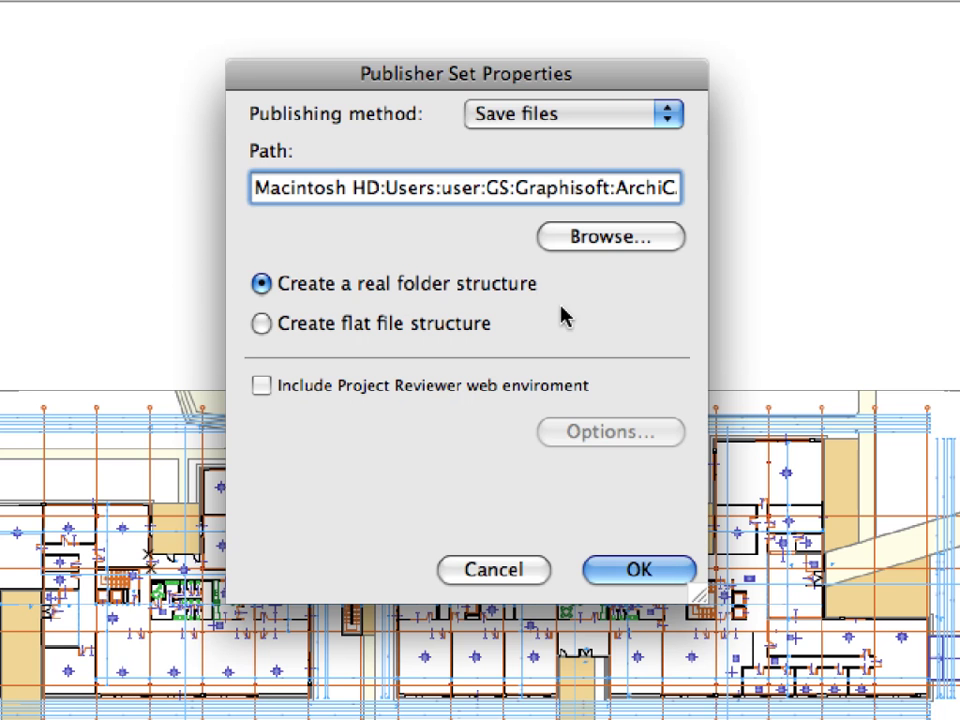
pyautogui.click(686, 574)
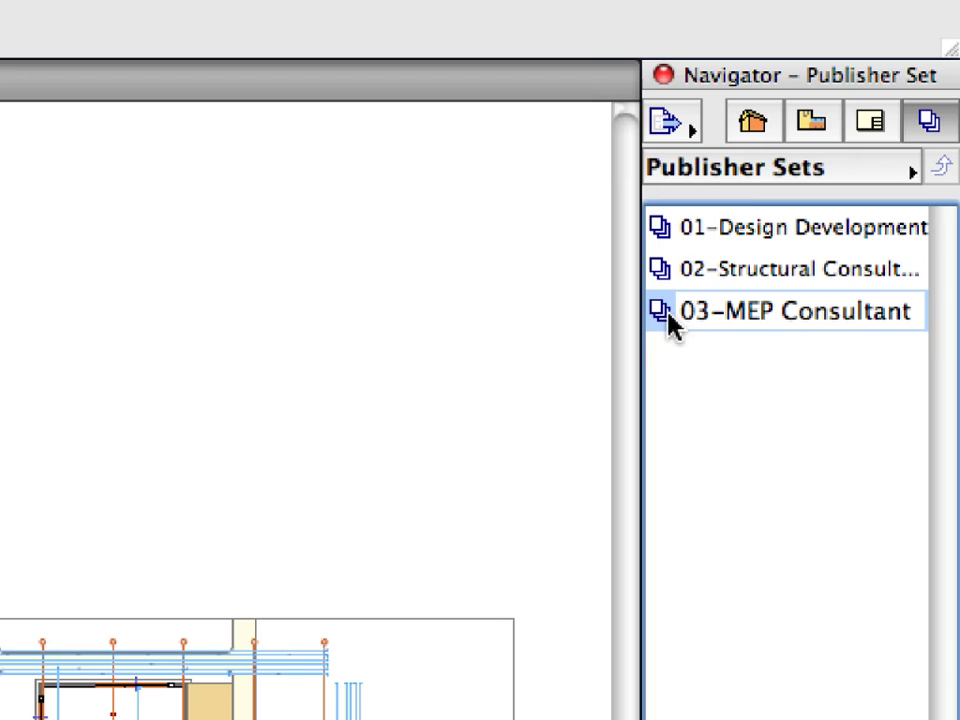
# Open the 03-MEP Consultant set and select its 0301 Arch DD Stories folder to see its PDF format.
pyautogui.doubleClick(670, 324)
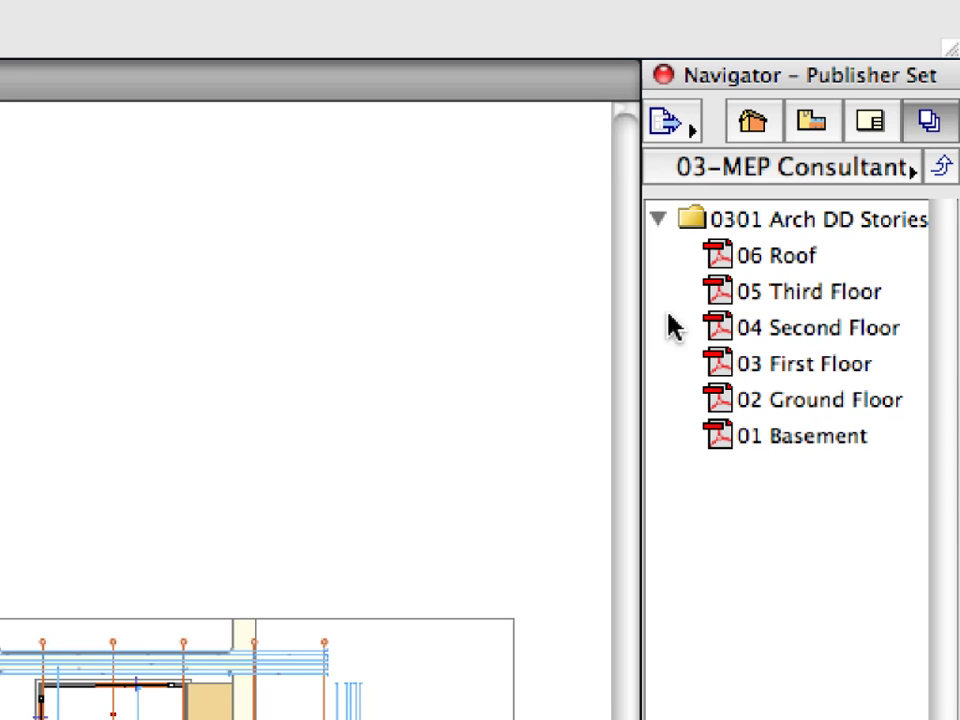
pyautogui.click(743, 226)
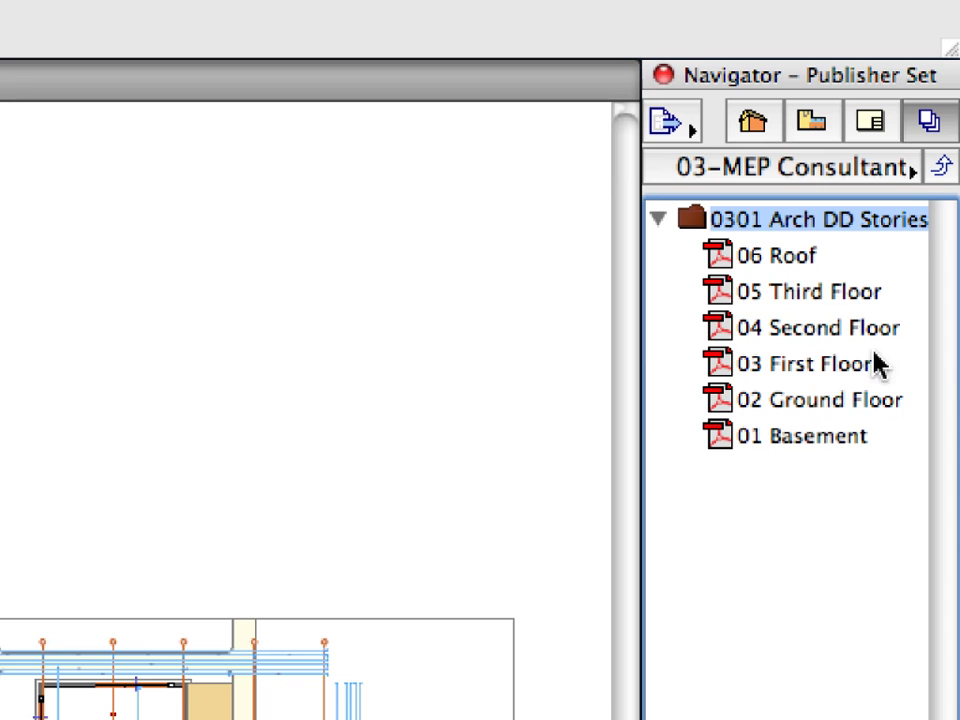
pyautogui.click(849, 228)
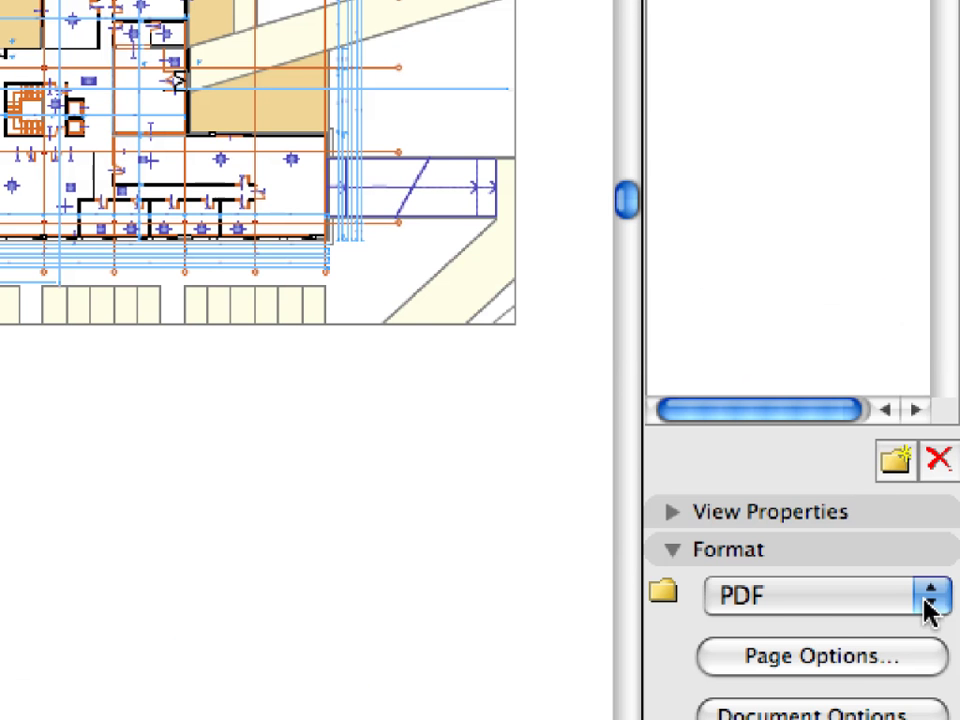
# Switch the 0301 Arch DD Stories format to DWG using the COL-09-01-01-Mechanical translator.
pyautogui.click(930, 600)
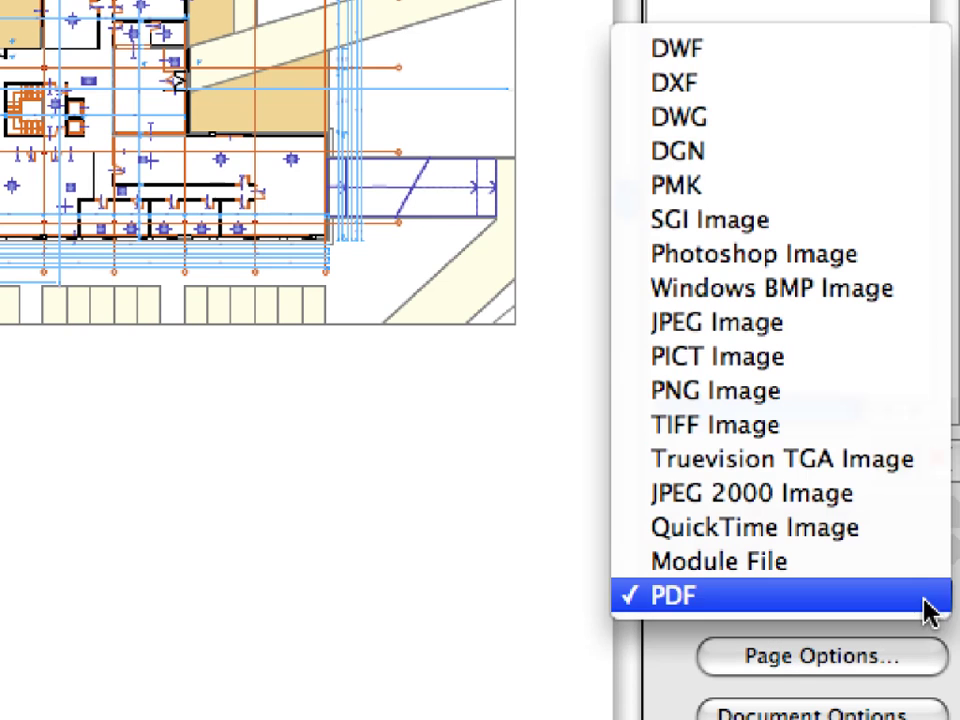
pyautogui.click(808, 120)
pyautogui.click(897, 660)
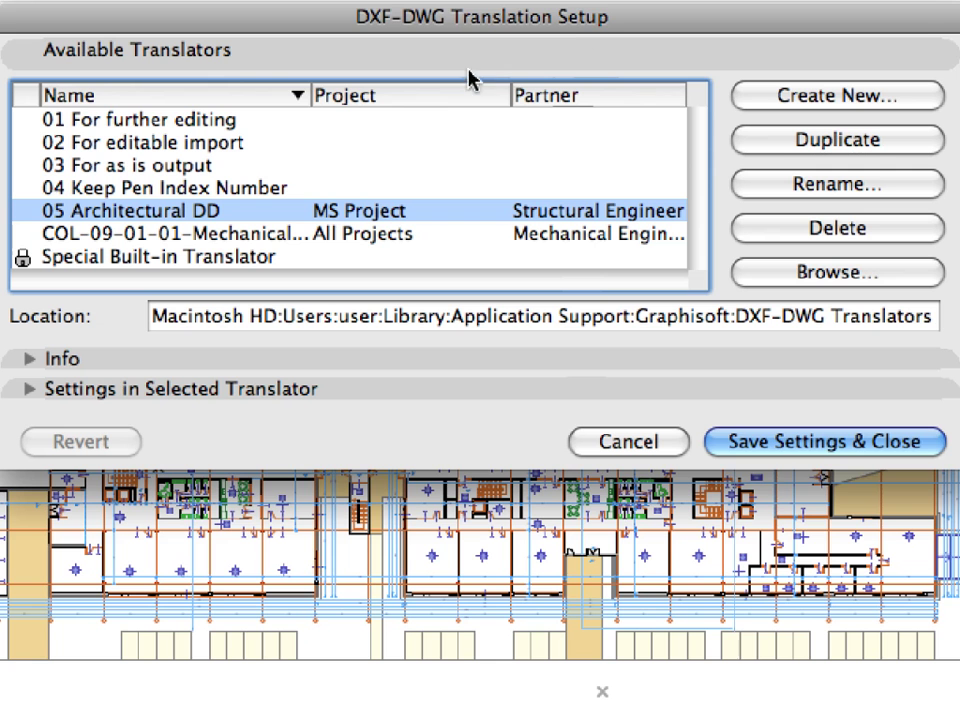
pyautogui.click(270, 234)
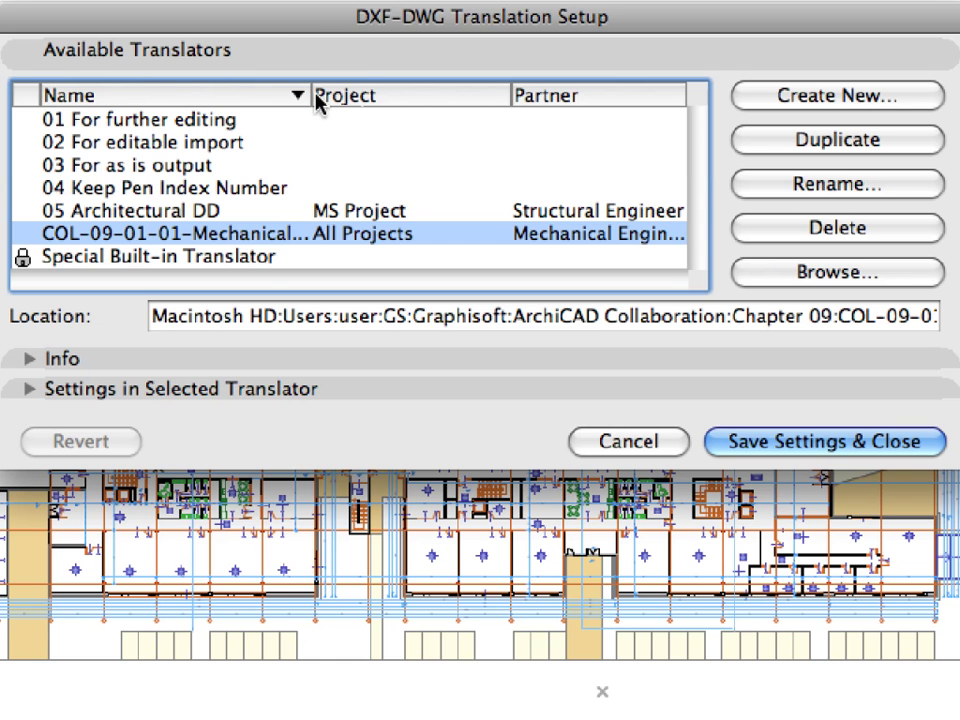
pyautogui.click(836, 443)
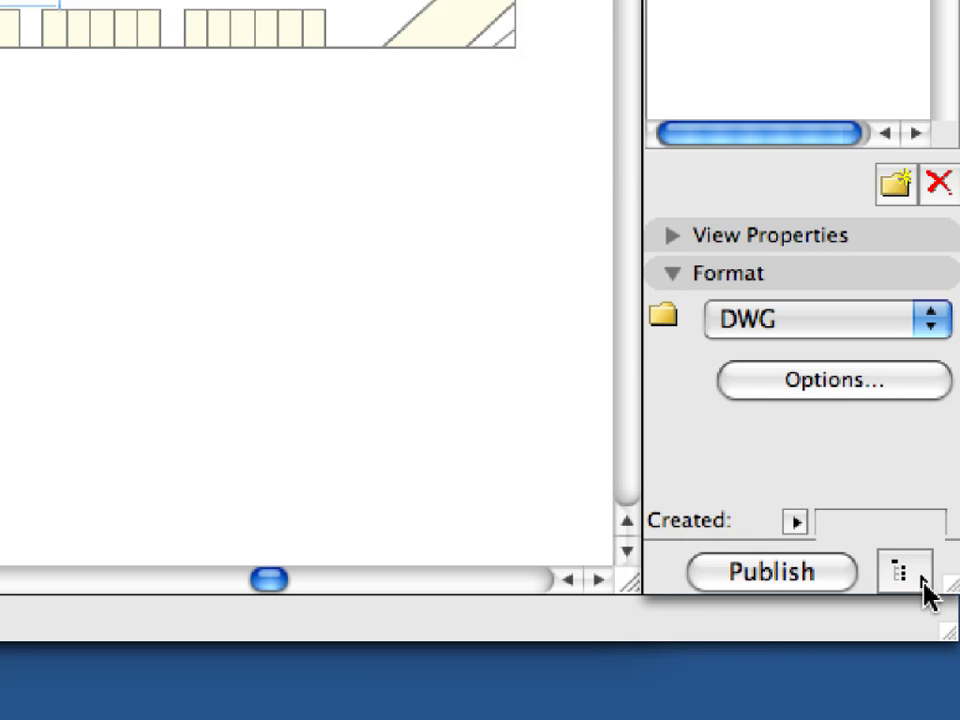
# Publish only this set, exporting all six stories from 06 Roof to 01 Basement as DWG.
pyautogui.click(920, 586)
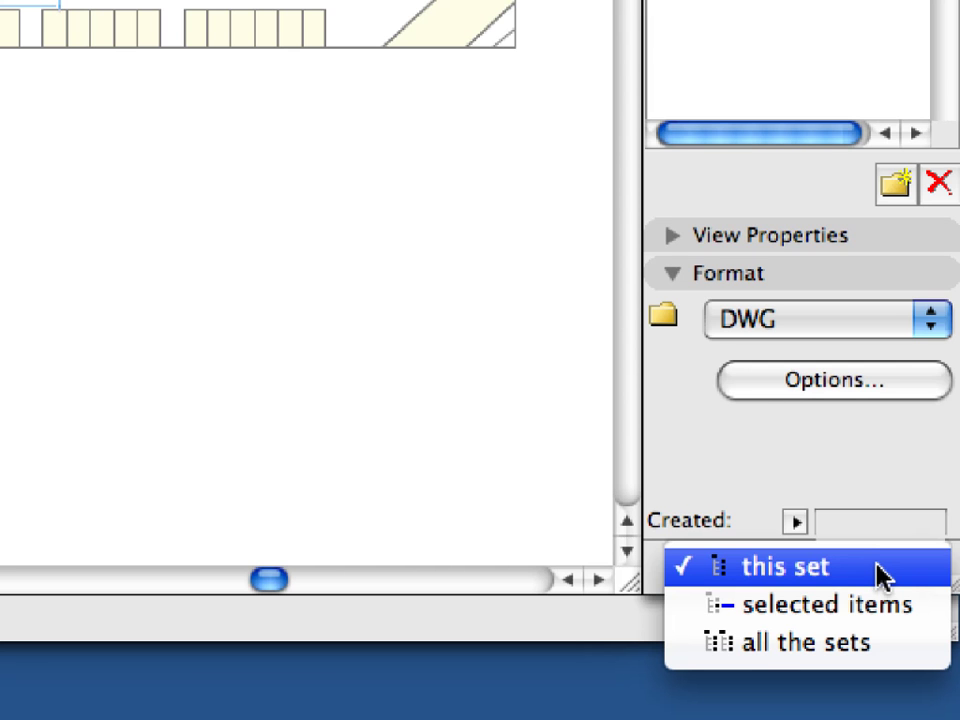
pyautogui.click(882, 575)
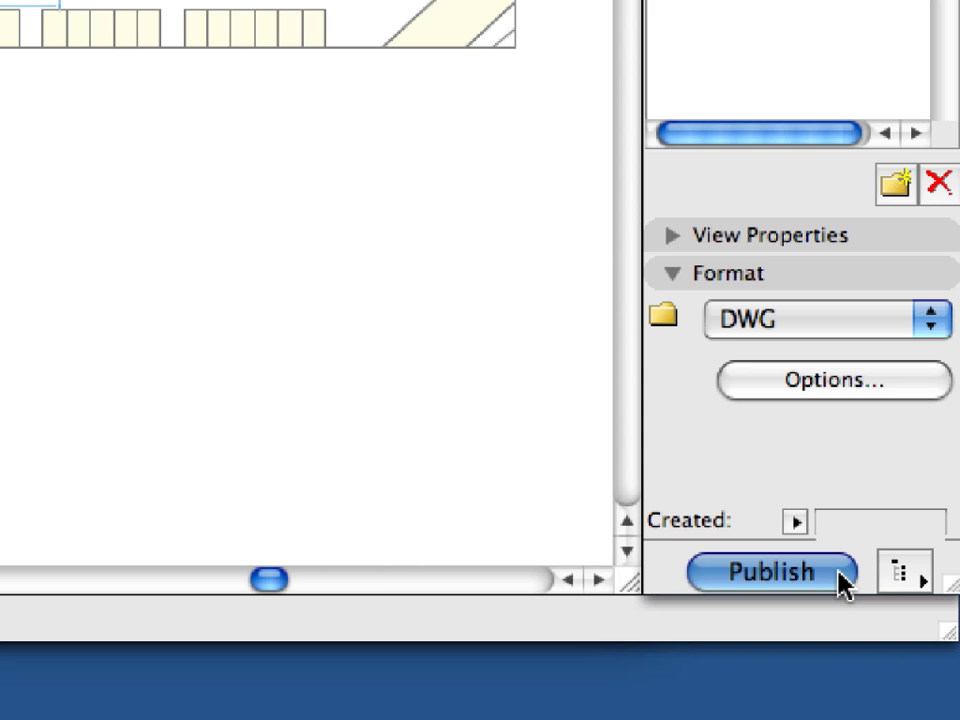
pyautogui.click(842, 572)
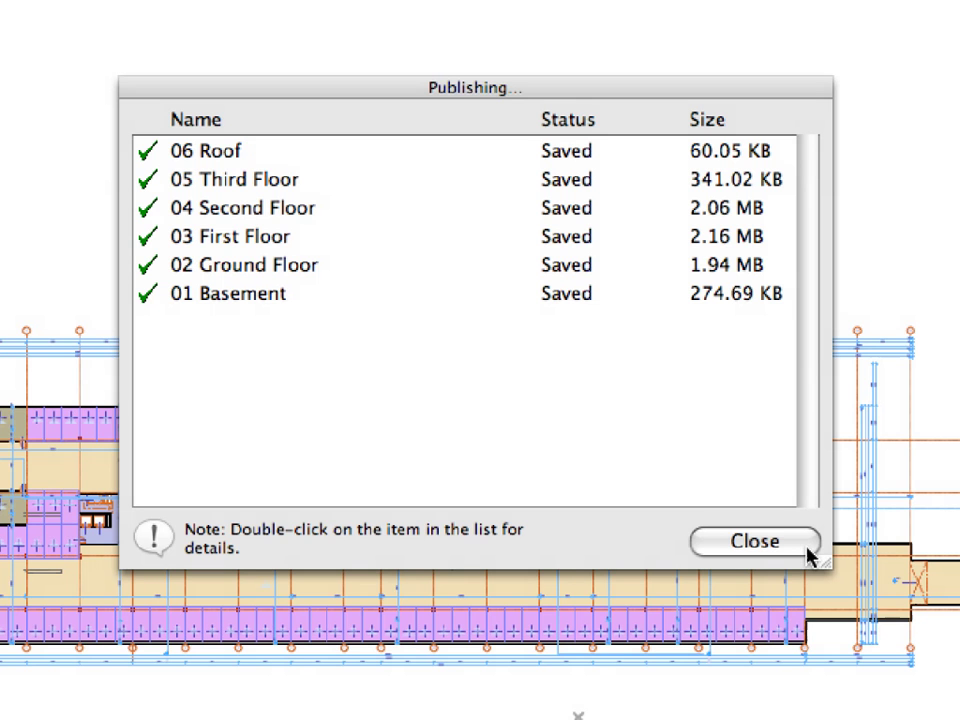
# Close the publishing report once all six stories show Saved.
pyautogui.click(810, 545)
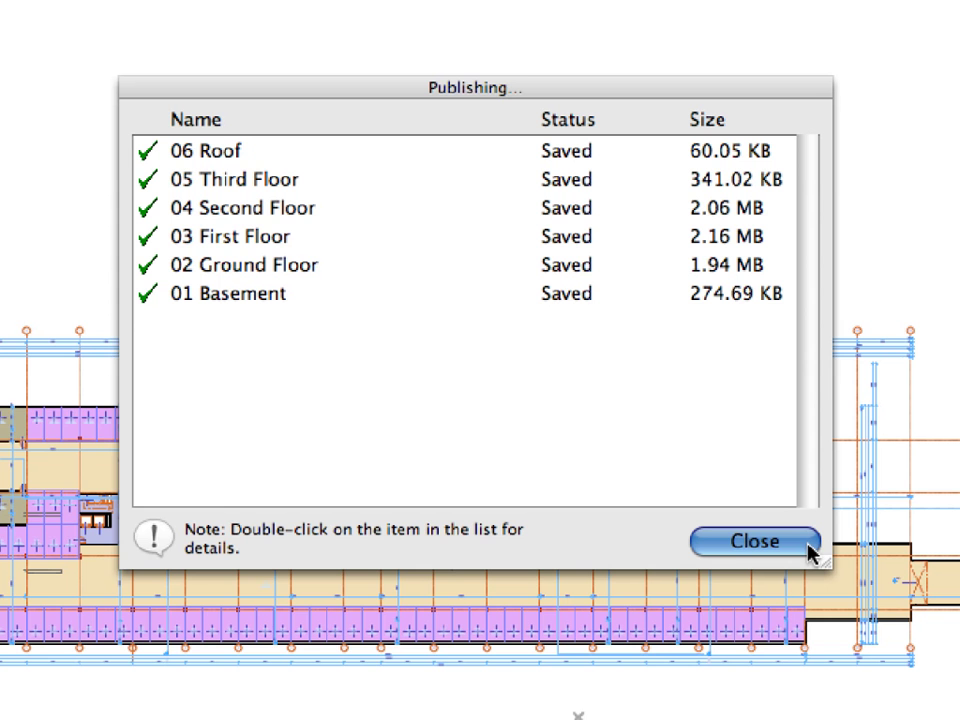
pyautogui.click(810, 545)
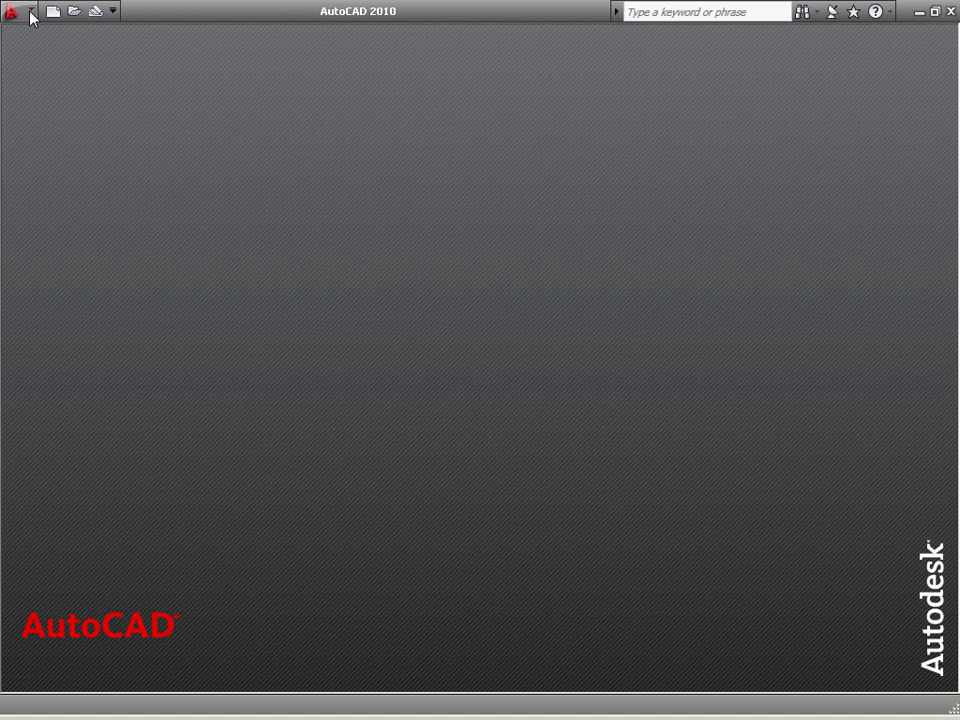
# Open 03 First Floor.DWG from the 0301 Arch DD Stories folder.
pyautogui.click(32, 14)
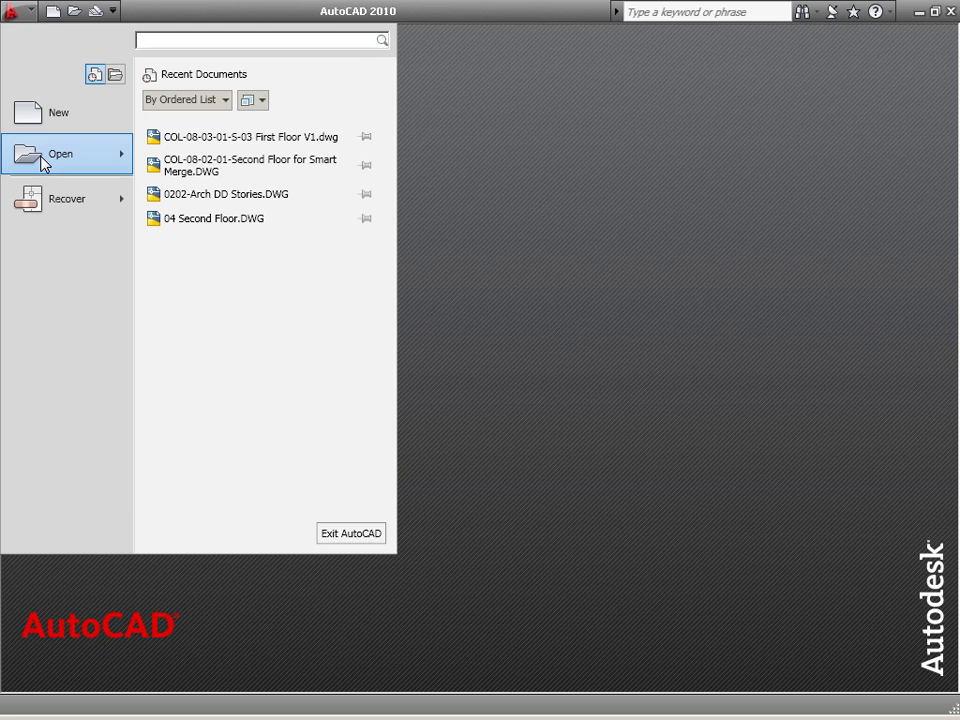
pyautogui.moveTo(44, 158)
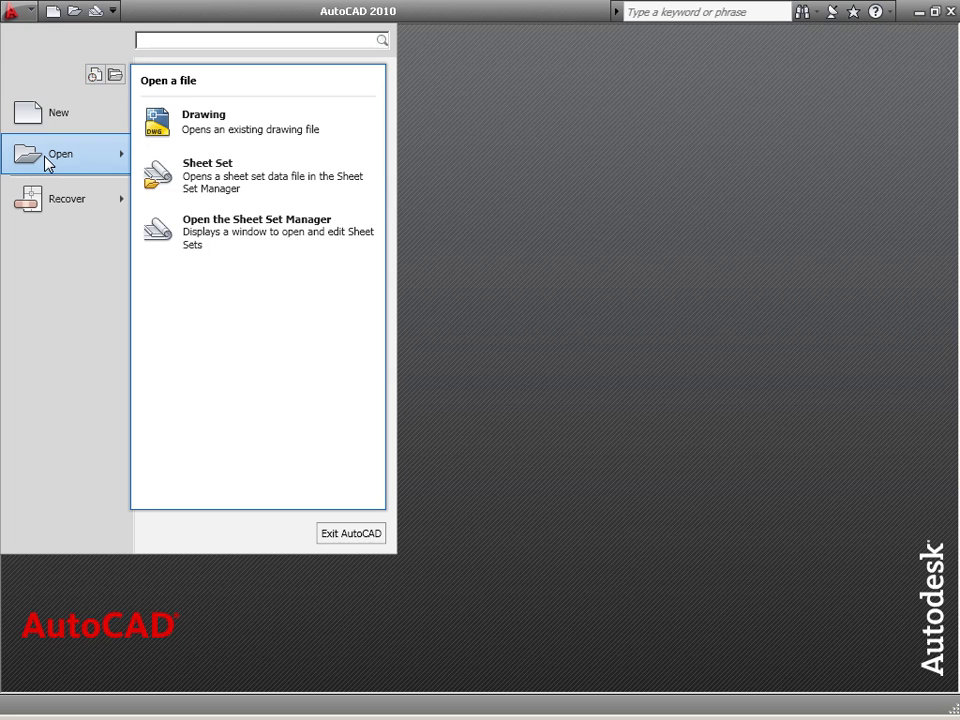
pyautogui.click(350, 140)
pyautogui.click(338, 262)
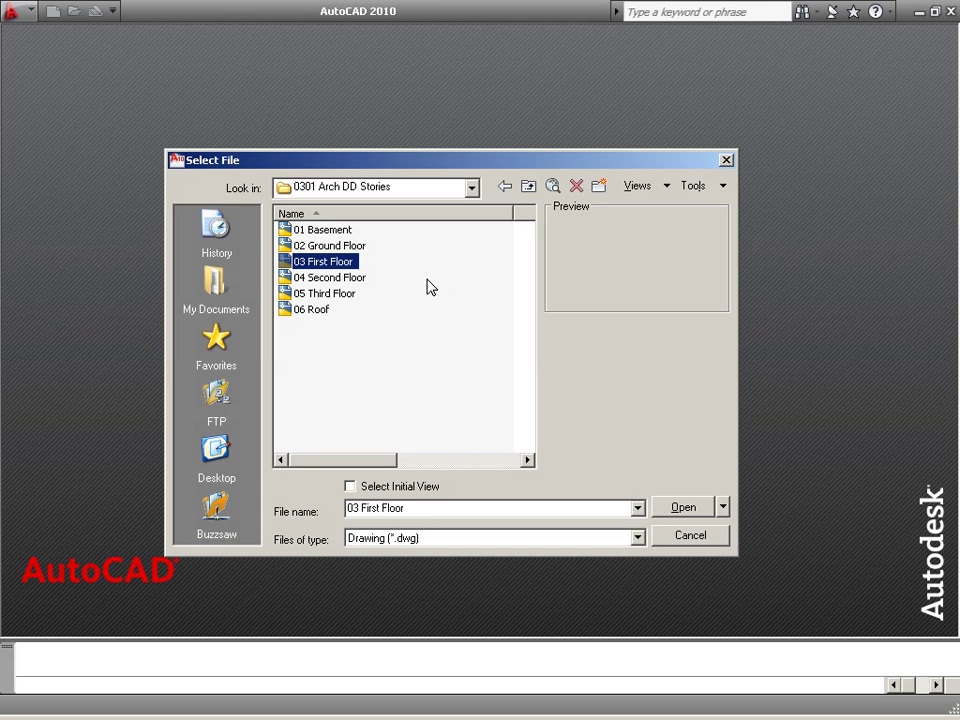
pyautogui.click(706, 509)
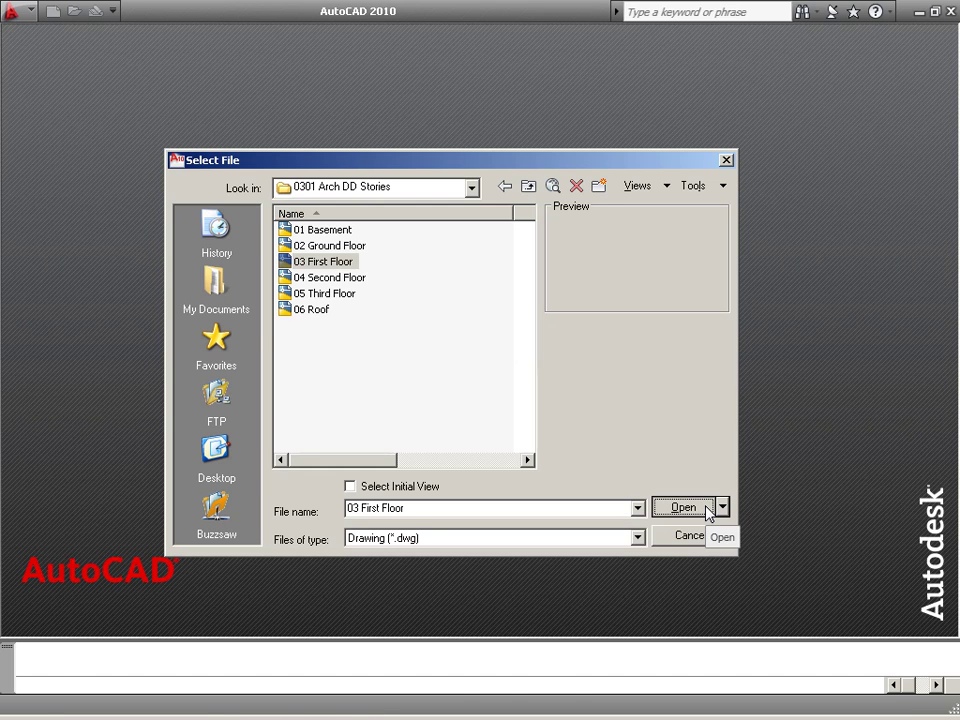
pyautogui.click(707, 511)
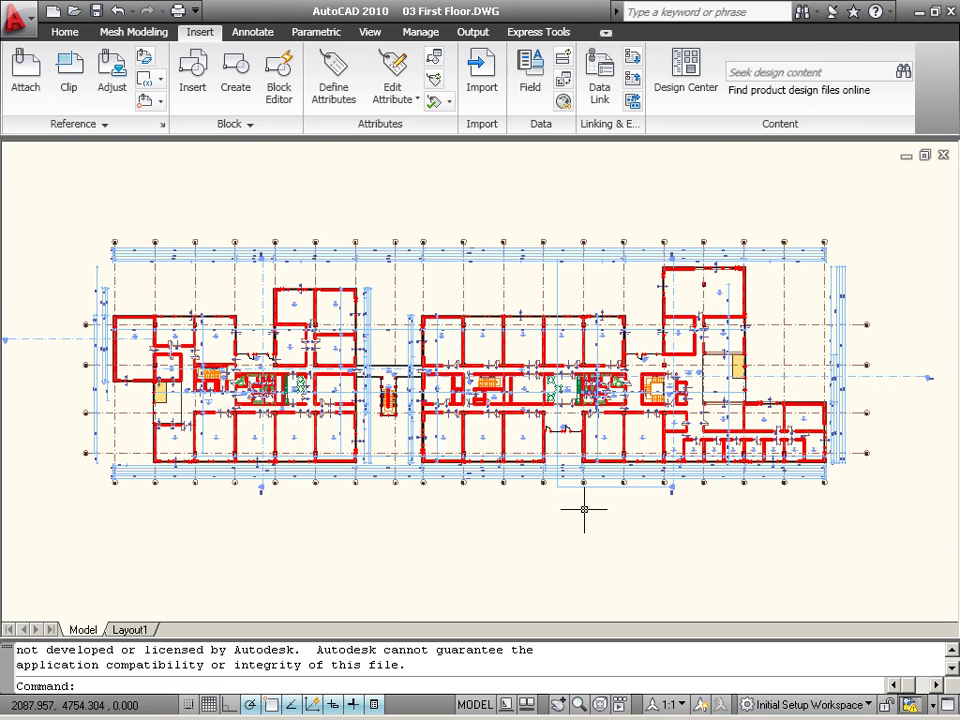
# Zoom into the toilet block and regenerate the drawing with REGEN.
pyautogui.scroll(6, 592, 400)
pyautogui.scroll(6, 685, 355)
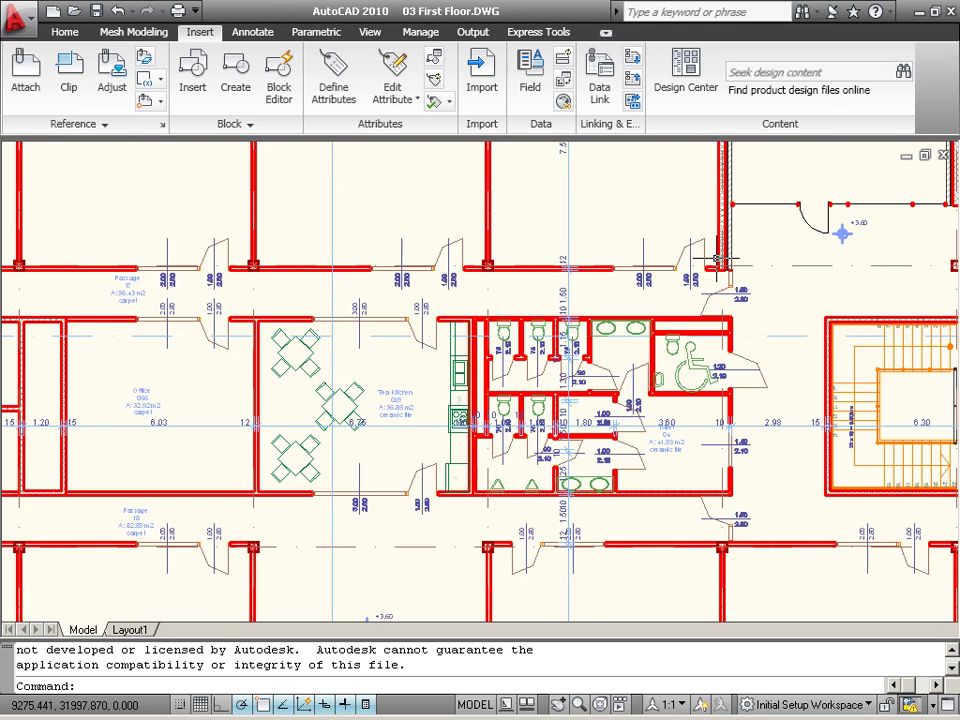
pyautogui.press('Escape')
pyautogui.write('regen')
pyautogui.press('Return')
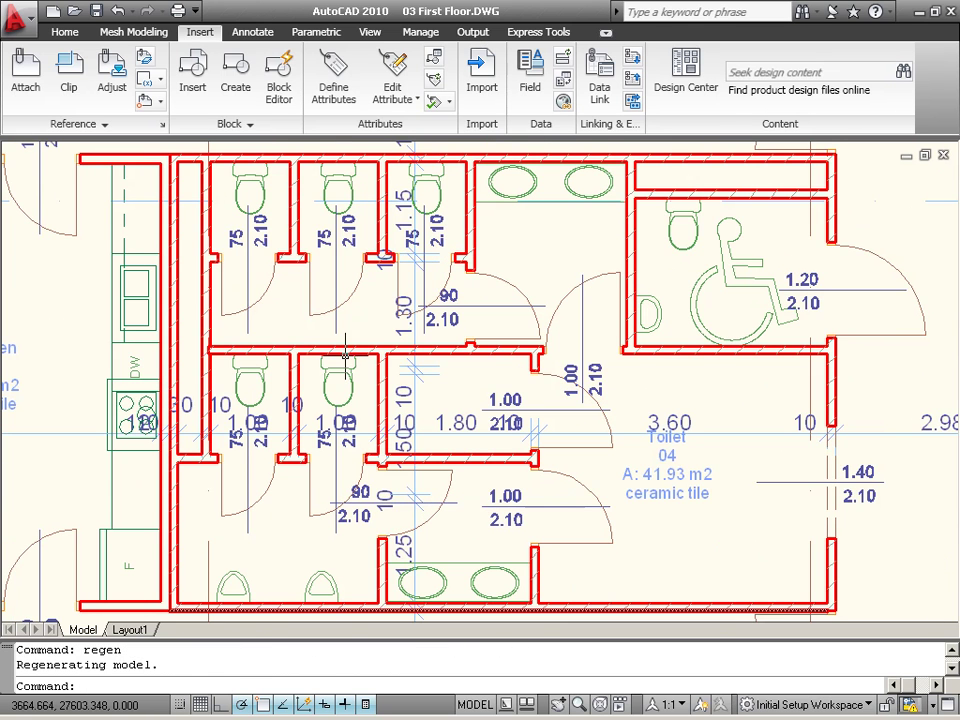
# Inspect a stall's door, wall, toilet and lower wall on ARCHITECTURAL_DATA, then REGEN again.
pyautogui.click(220, 312)
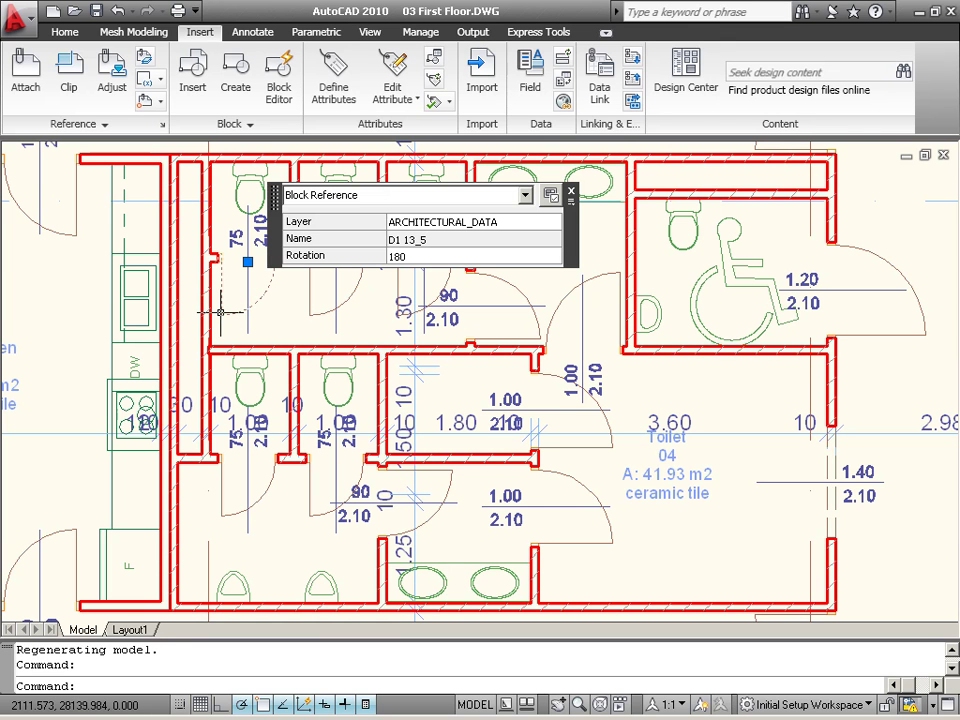
pyautogui.click(209, 217)
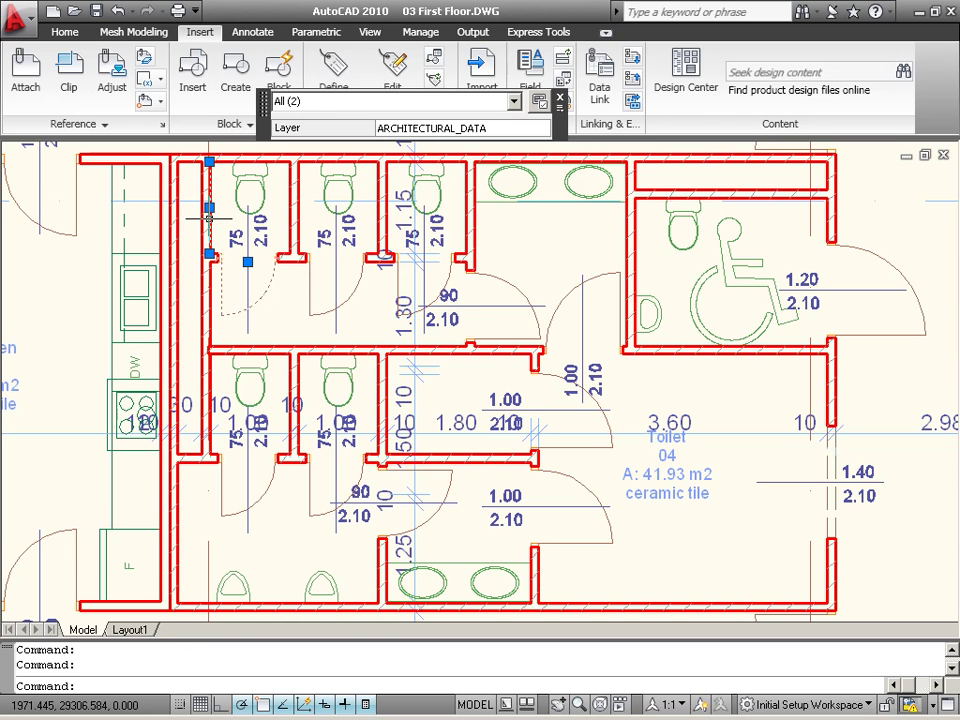
pyautogui.click(238, 204)
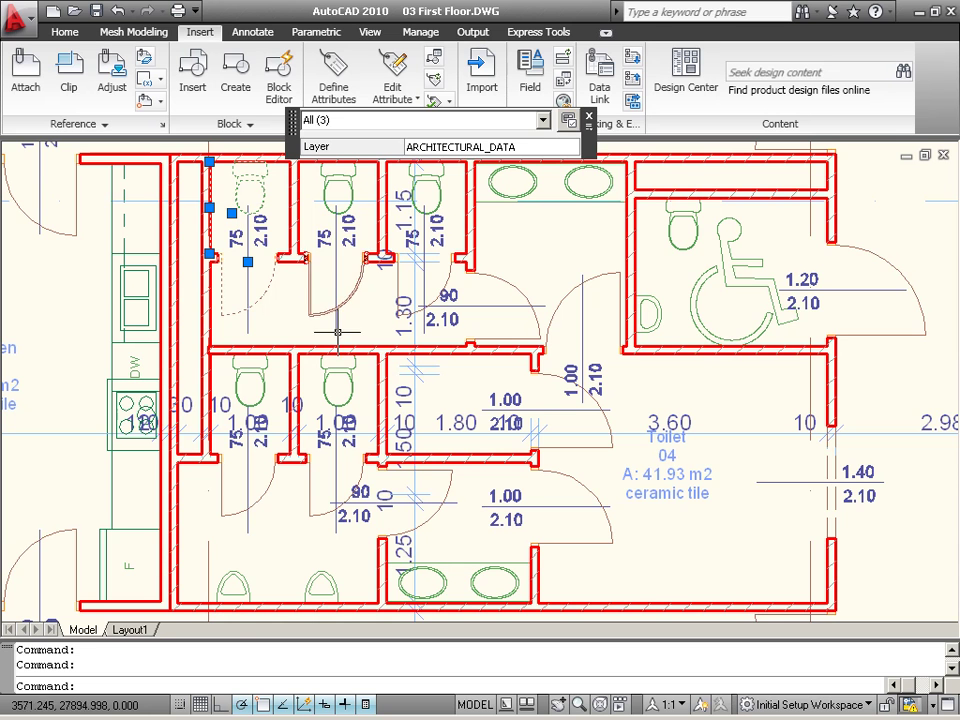
pyautogui.click(392, 354)
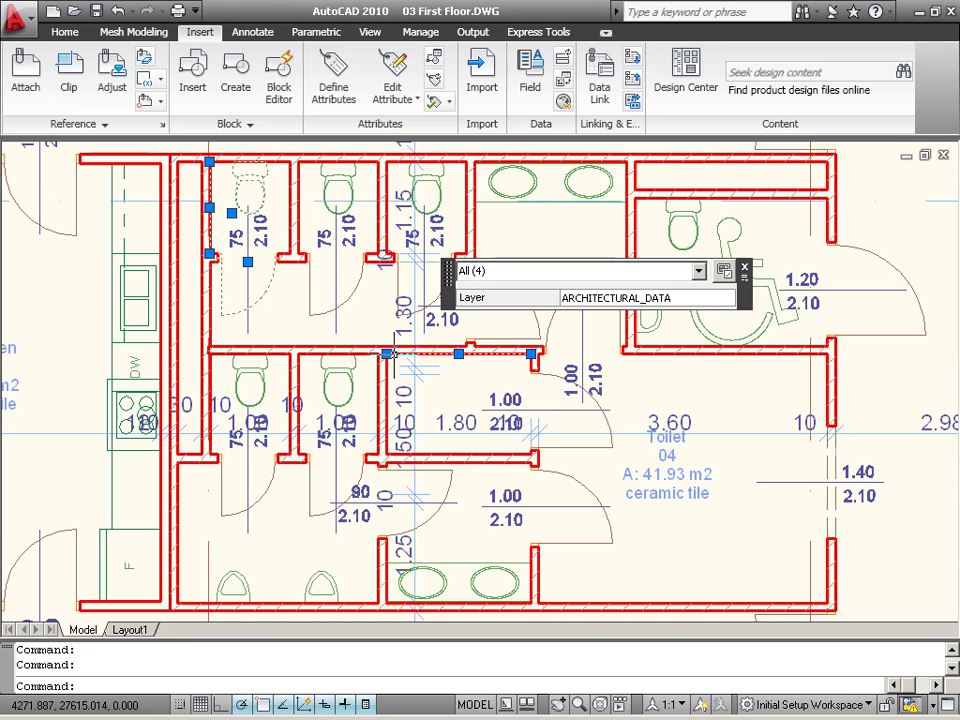
pyautogui.write('regen')
pyautogui.press('Return')
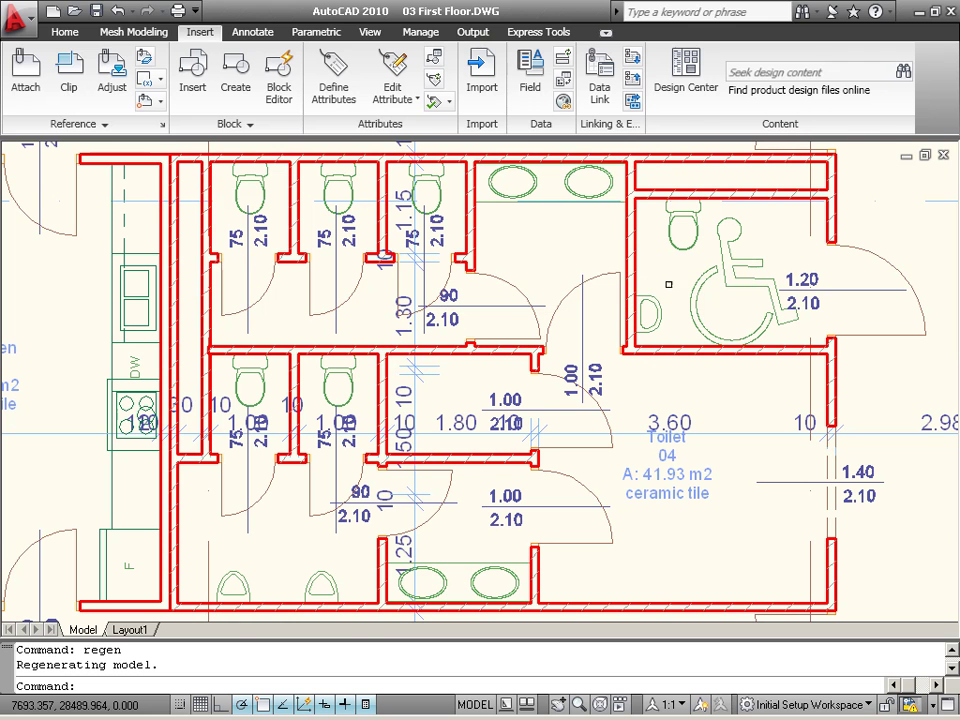
# Open the Layer Properties Manager from the Home tab's Layers panel.
pyautogui.click(64, 34)
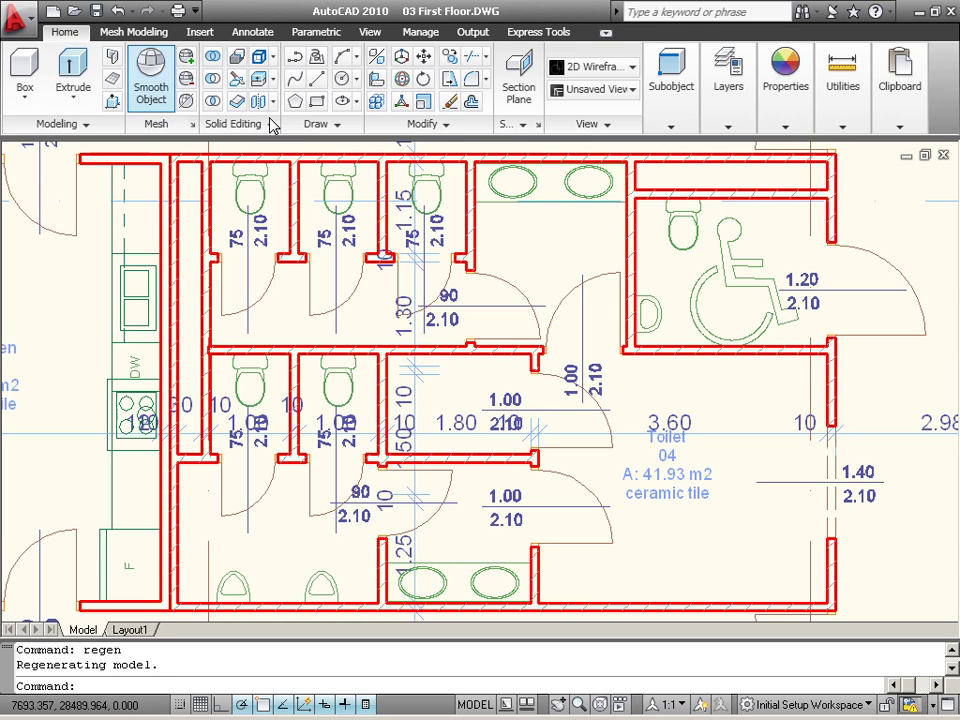
pyautogui.click(733, 129)
pyautogui.click(716, 148)
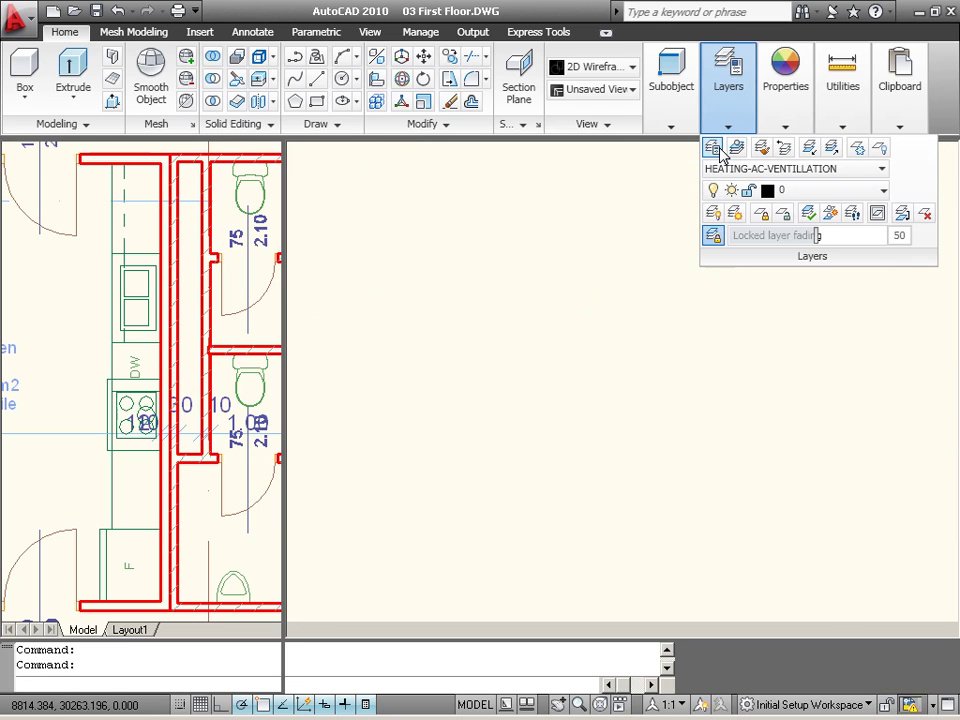
# Review the two layers, 0 and ARCHITECTURAL_DATA, then close the layer list.
pyautogui.click(321, 146)
pyautogui.click(319, 131)
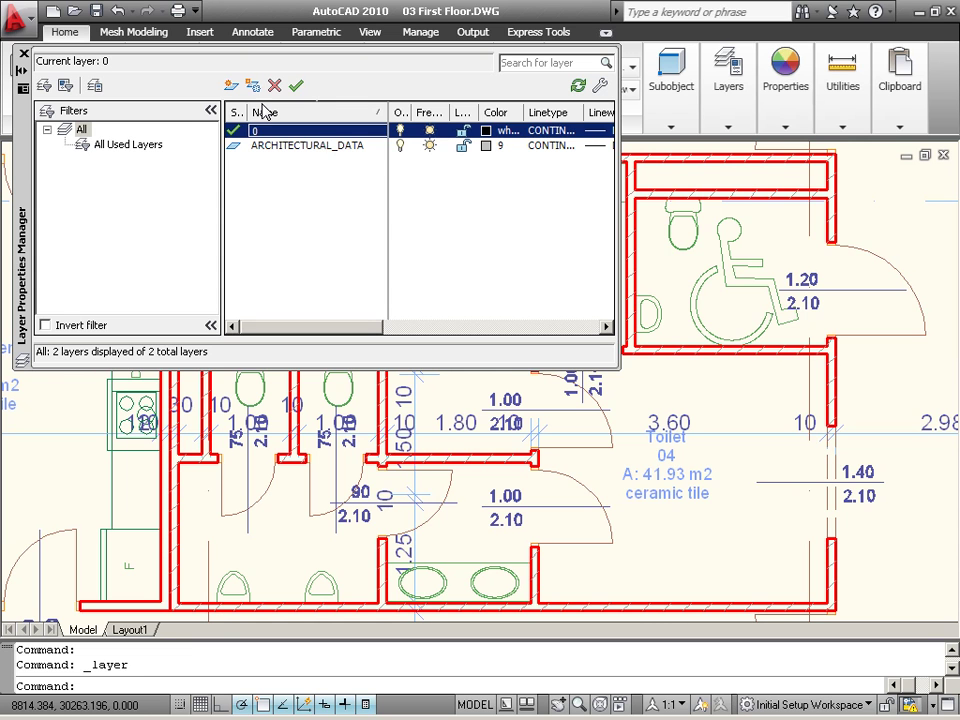
pyautogui.press('Down')
pyautogui.press('F2')
pyautogui.click(288, 133)
pyautogui.click(293, 148)
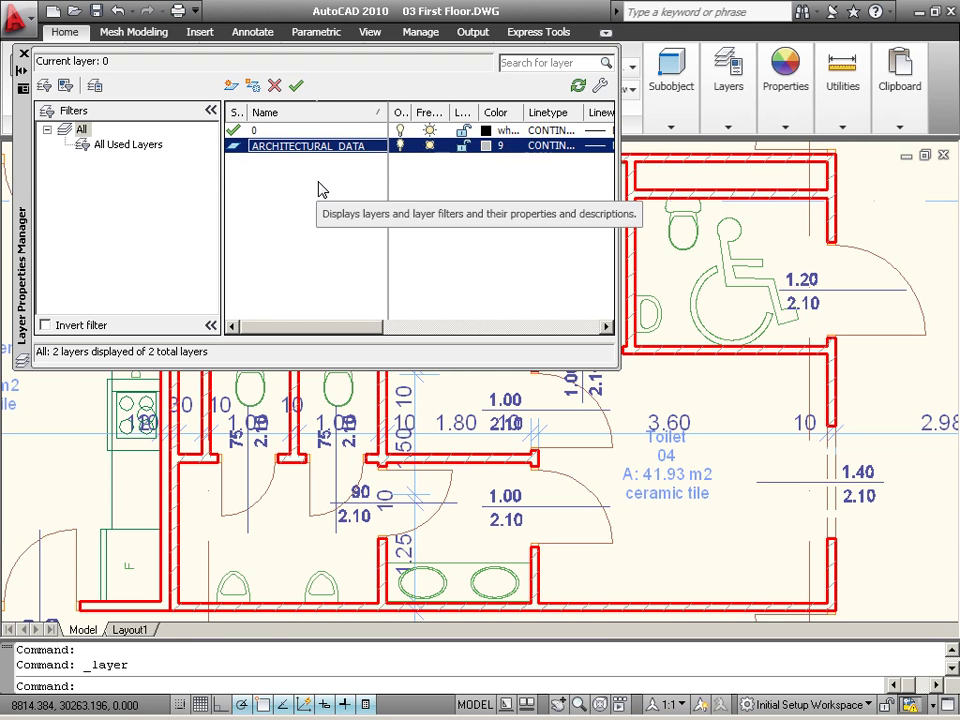
pyautogui.click(320, 190)
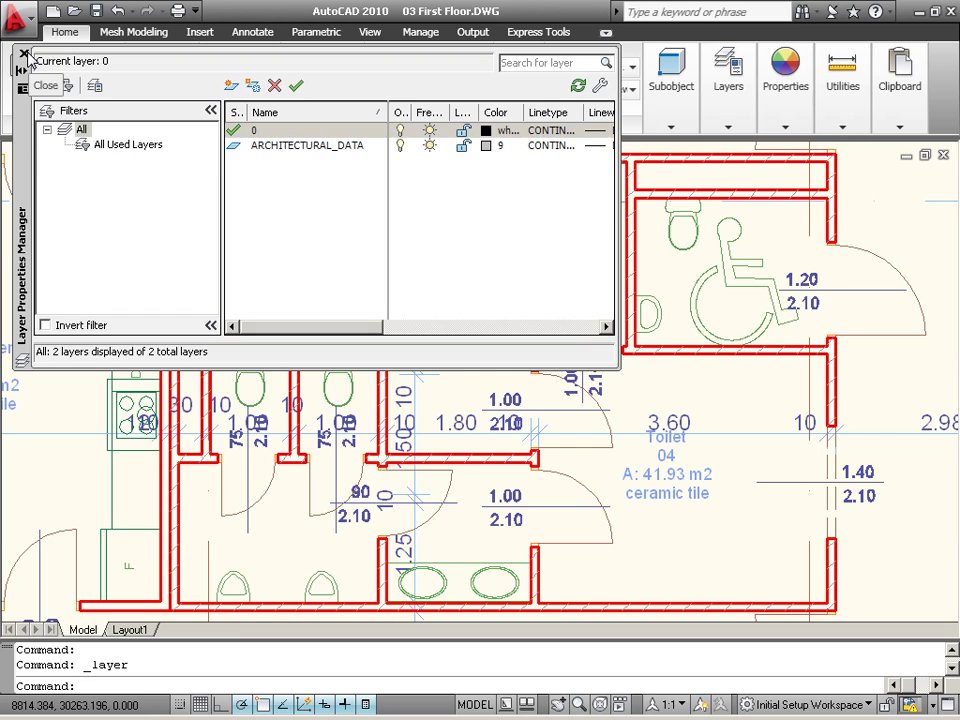
pyautogui.click(25, 53)
# Pan across the offices, central staircase and tea kitchen, then zoom back out to the whole floor.
pyautogui.scroll(-5, 266, 433)
pyautogui.scroll(7, 266, 433)
pyautogui.moveTo(461, 262)
pyautogui.mouseDown(button='middle')
pyautogui.moveTo(398, 305)
pyautogui.moveTo(355, 365)
pyautogui.mouseUp(button='middle')
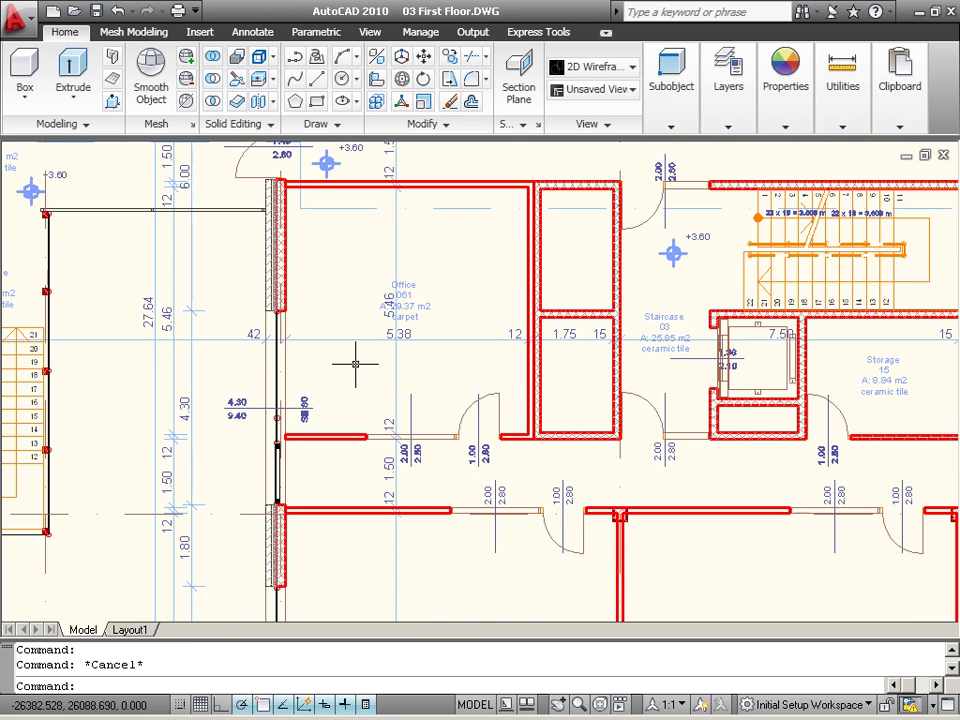
pyautogui.moveTo(122, 310)
pyautogui.mouseDown(button='middle')
pyautogui.moveTo(450, 311)
pyautogui.moveTo(729, 302)
pyautogui.moveTo(745, 290)
pyautogui.mouseUp(button='middle')
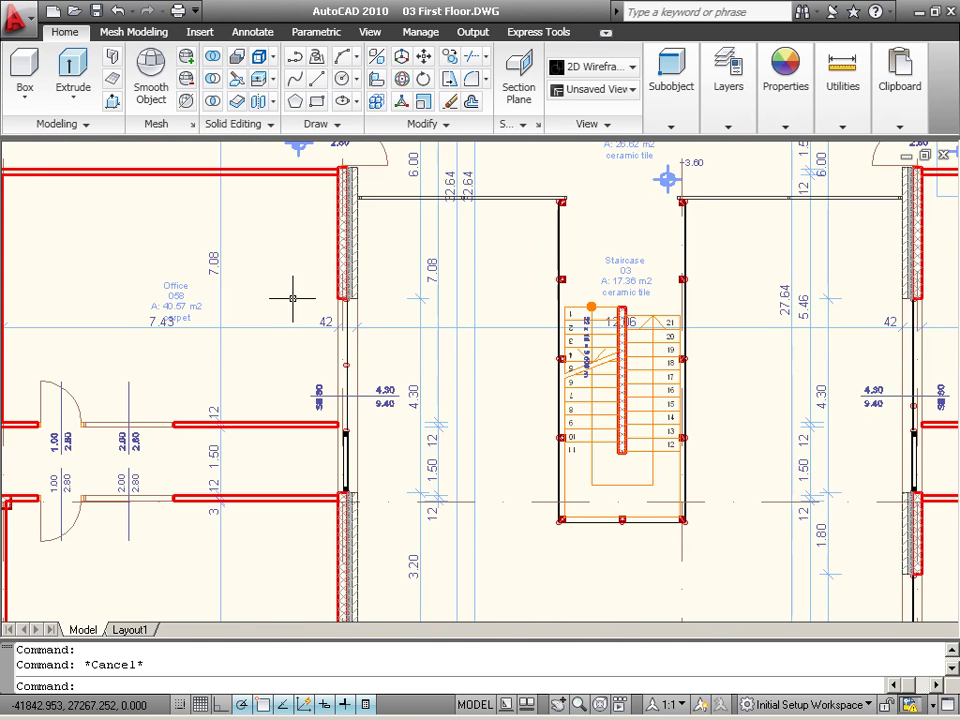
pyautogui.moveTo(101, 300)
pyautogui.mouseDown(button='middle')
pyautogui.moveTo(107, 291)
pyautogui.moveTo(332, 287)
pyautogui.mouseUp(button='middle')
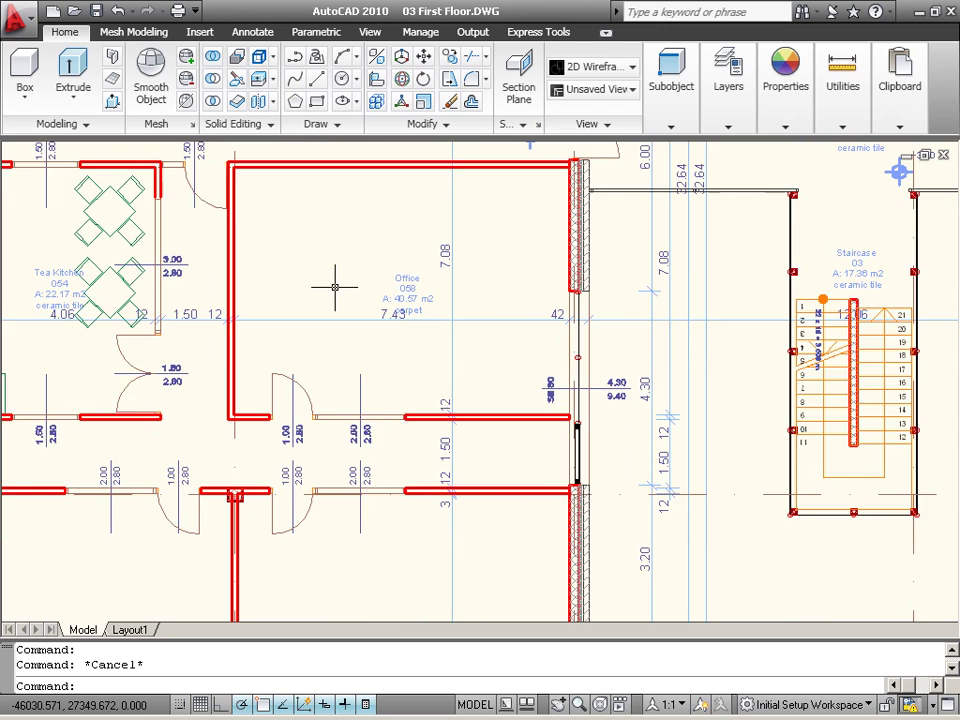
pyautogui.scroll(-10, 341, 390)
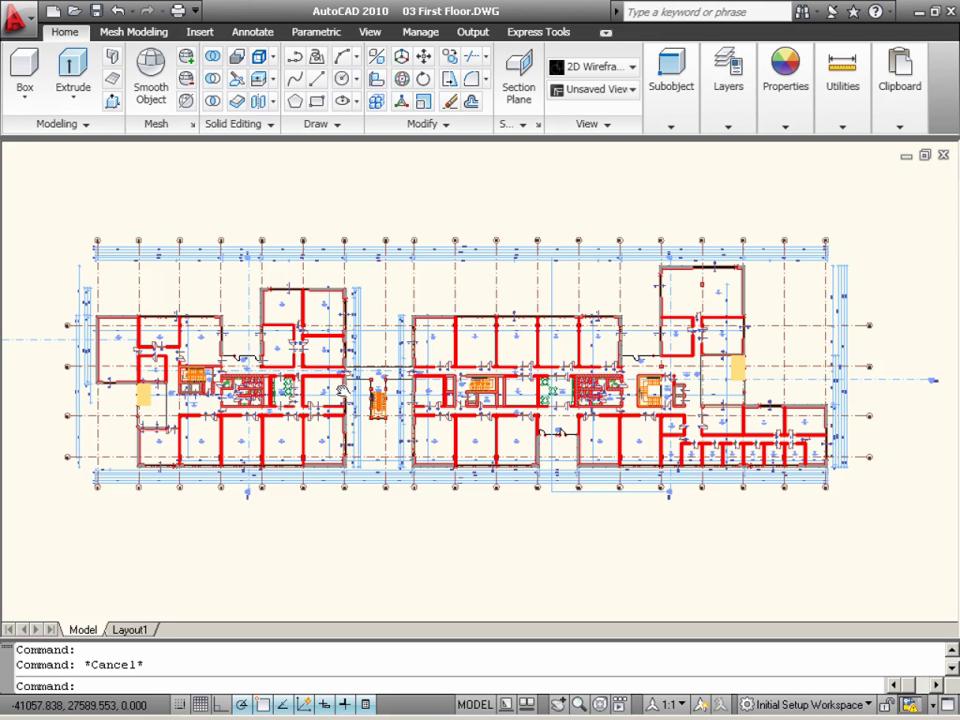